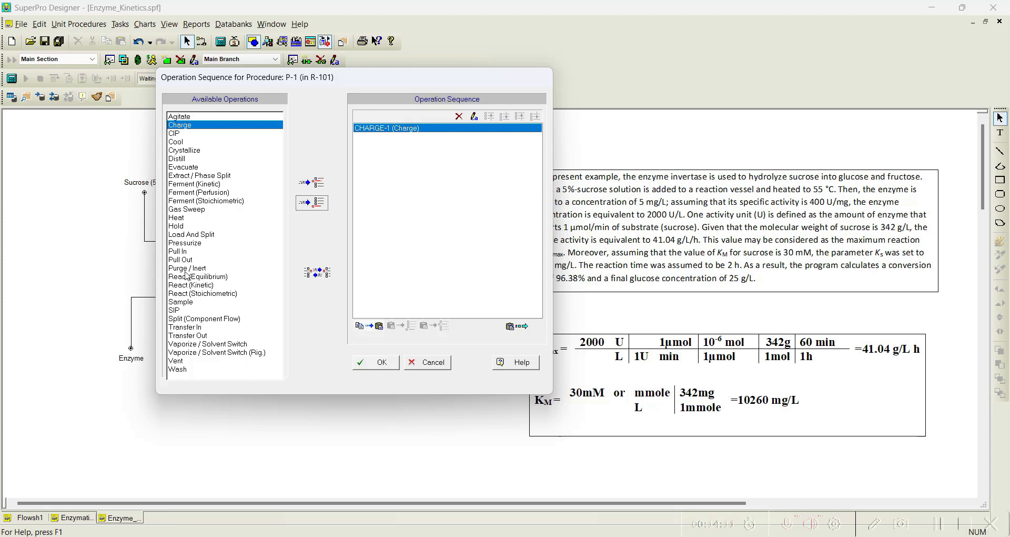
# Add a Pull In operation after the Charge in P-1's operation sequence and insert a Heat operation before the Pull In
pyautogui.click(190, 252)
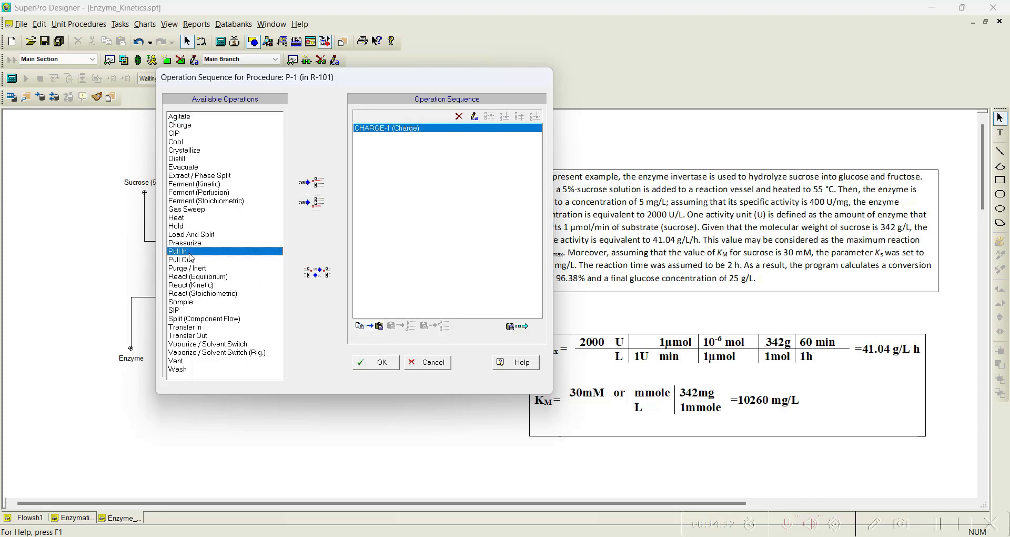
pyautogui.click(306, 208)
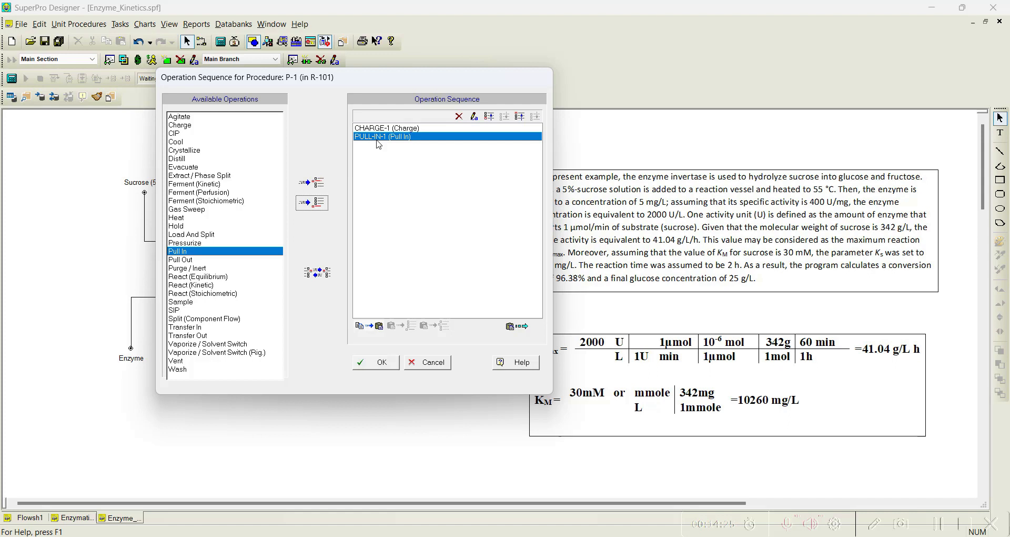
pyautogui.click(187, 217)
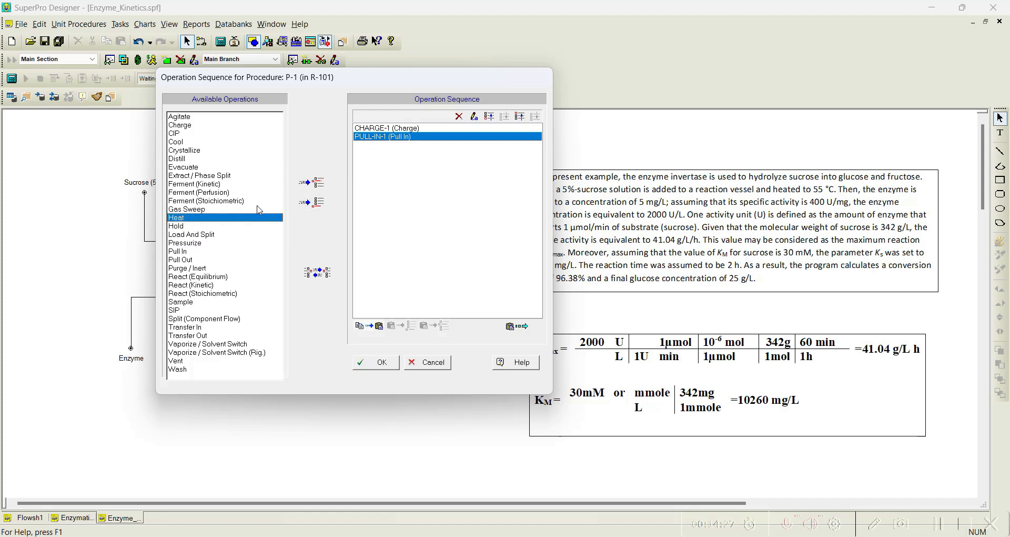
pyautogui.click(312, 182)
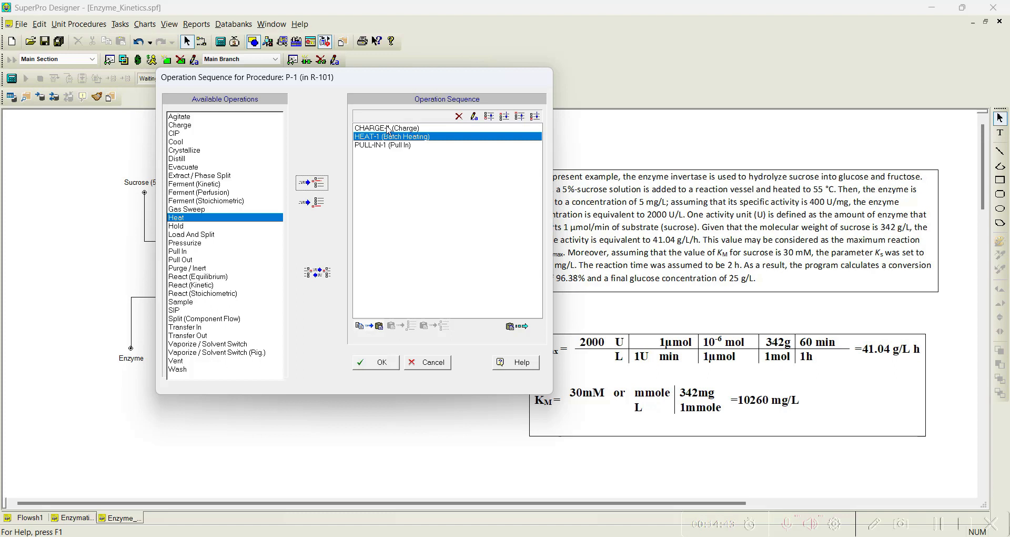
# Append a Ferment (Kinetic) operation and a Transfer Out operation to the end of P-1's operation sequence
pyautogui.click(210, 186)
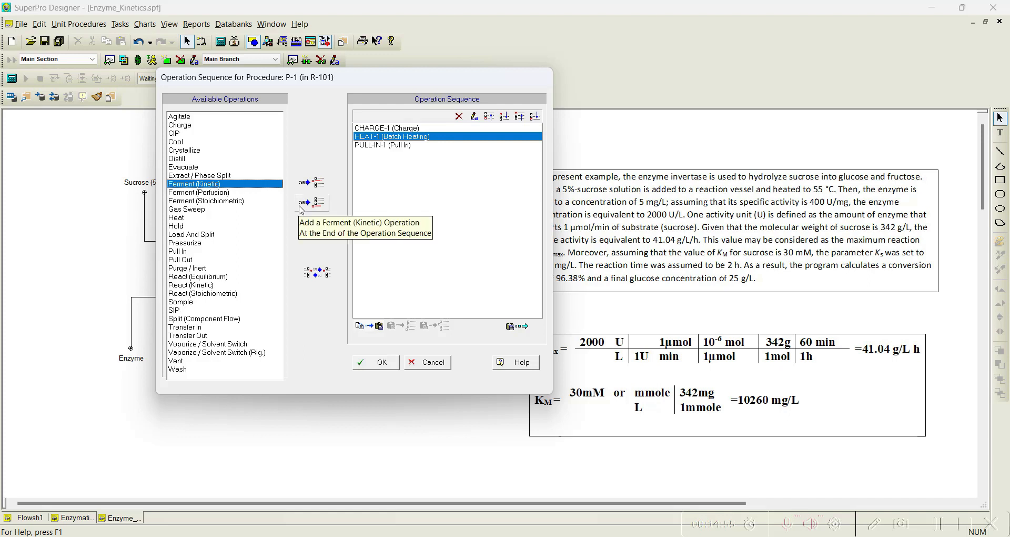
pyautogui.click(315, 202)
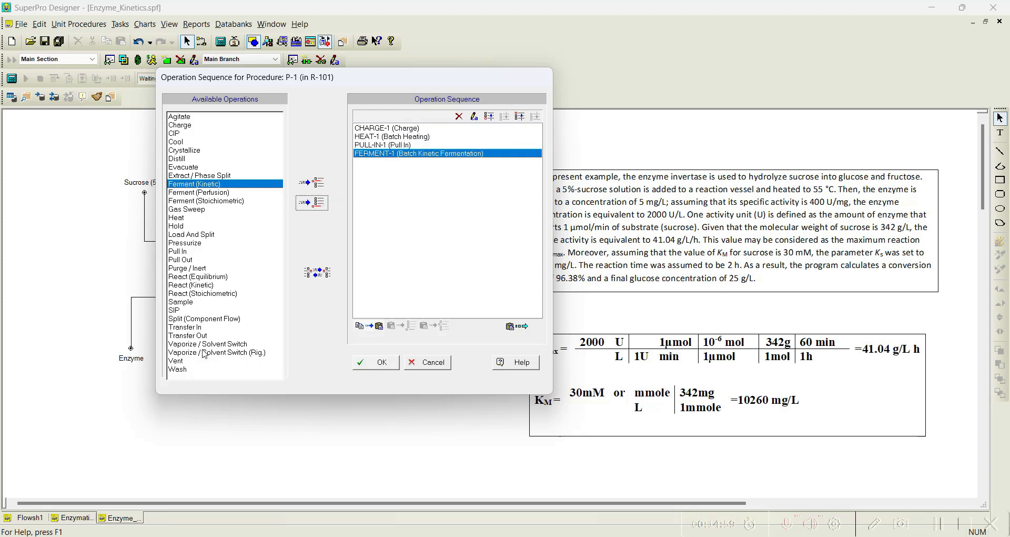
pyautogui.click(197, 335)
pyautogui.click(319, 209)
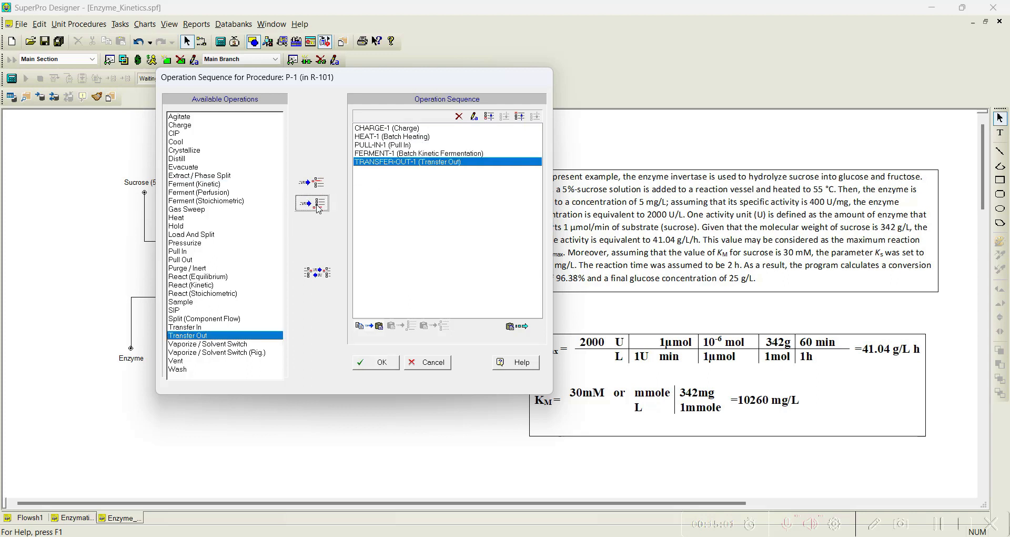
# Rename the Charge operation in the sequence as "Charge 5% Sucrose"
pyautogui.click(416, 128)
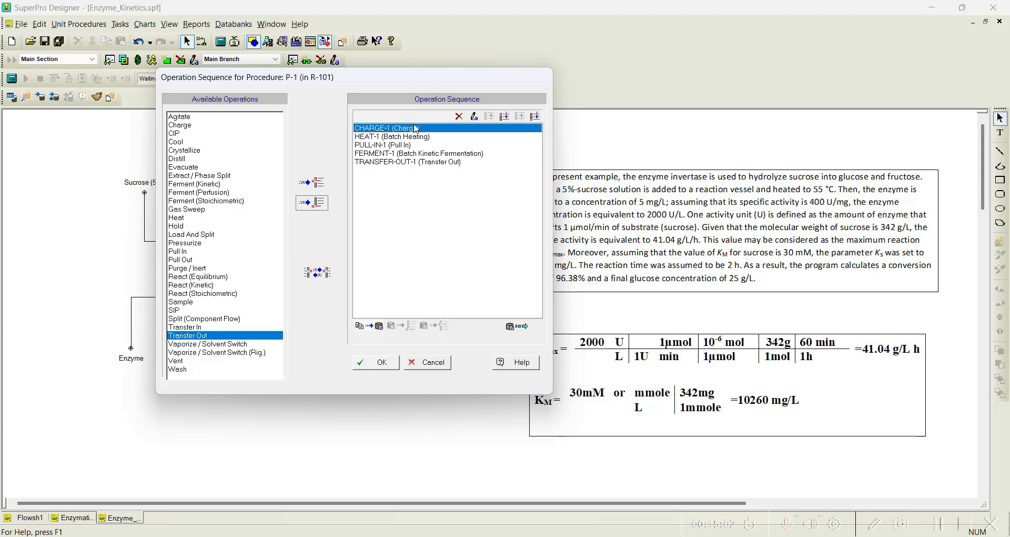
pyautogui.click(474, 116)
pyautogui.write('Cha')
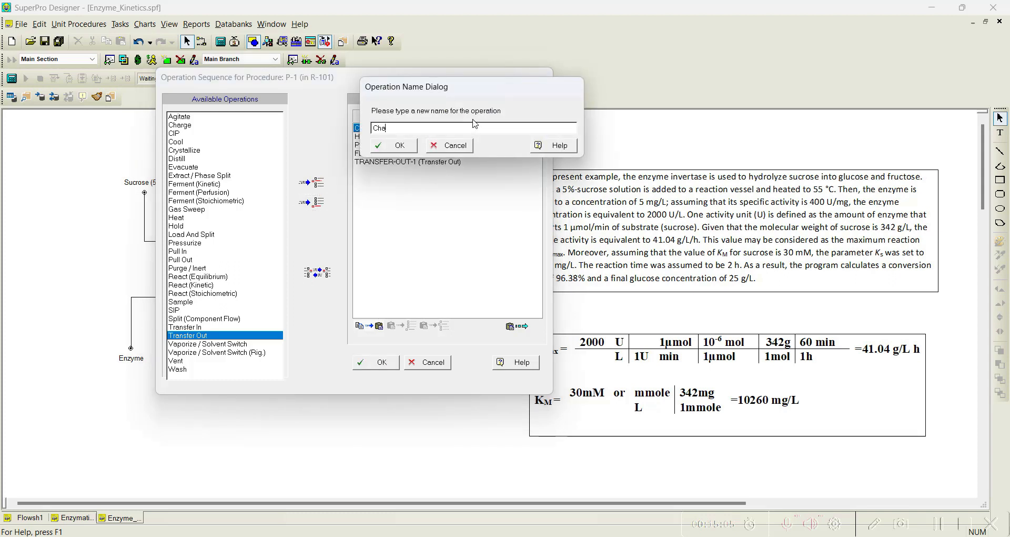
pyautogui.write('rge 5% Sucrose')
pyautogui.click(396, 146)
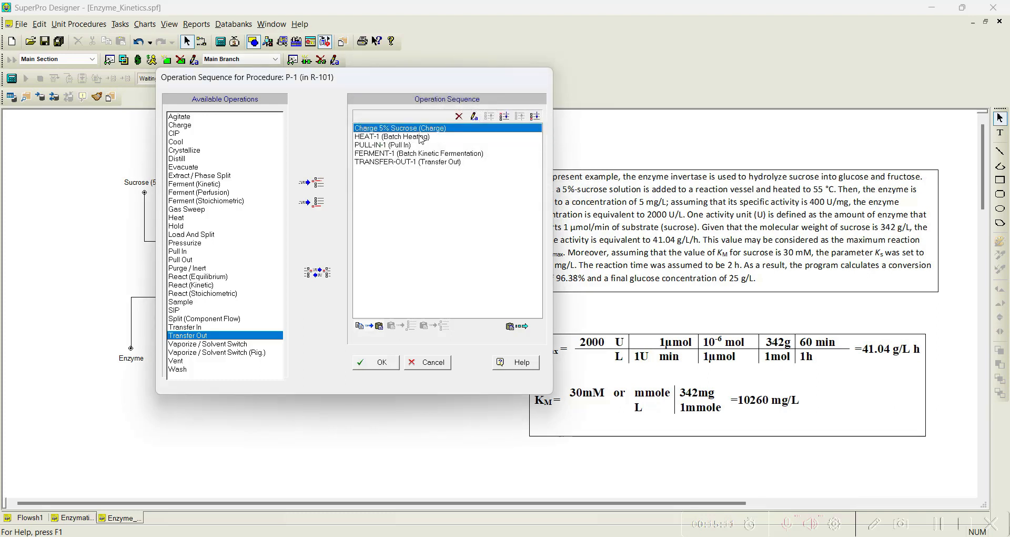
# Rename the Batch Heating operation as "Heat to Reaction temperature"
pyautogui.click(413, 138)
pyautogui.write('Haeat')
pyautogui.press('BackSpace')
pyautogui.press('BackSpace')
pyautogui.press('BackSpace')
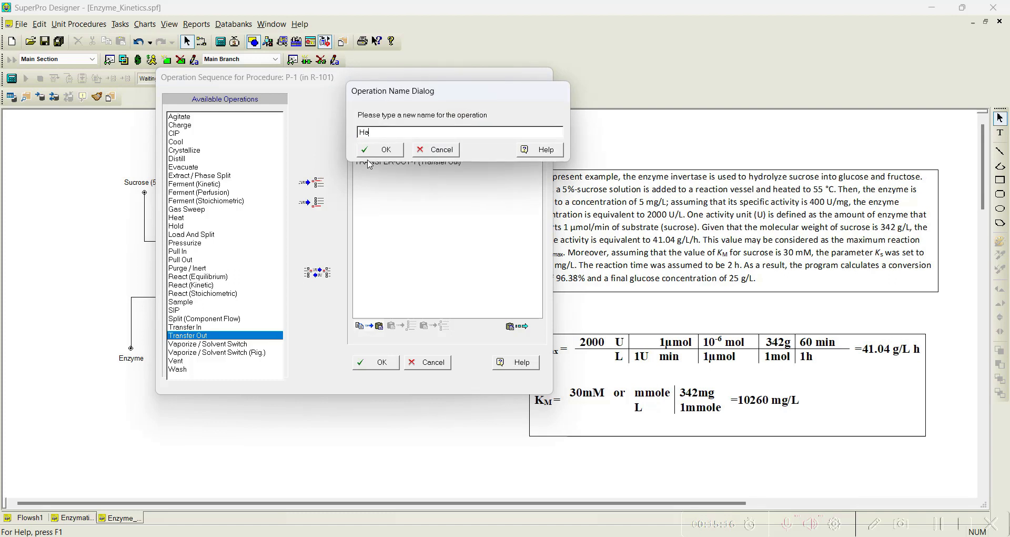
pyautogui.press('BackSpace')
pyautogui.write('eat to Reaction temperature')
pyautogui.click(374, 152)
# Rename the Pull In operation as "Add Enzyme"
pyautogui.click(476, 118)
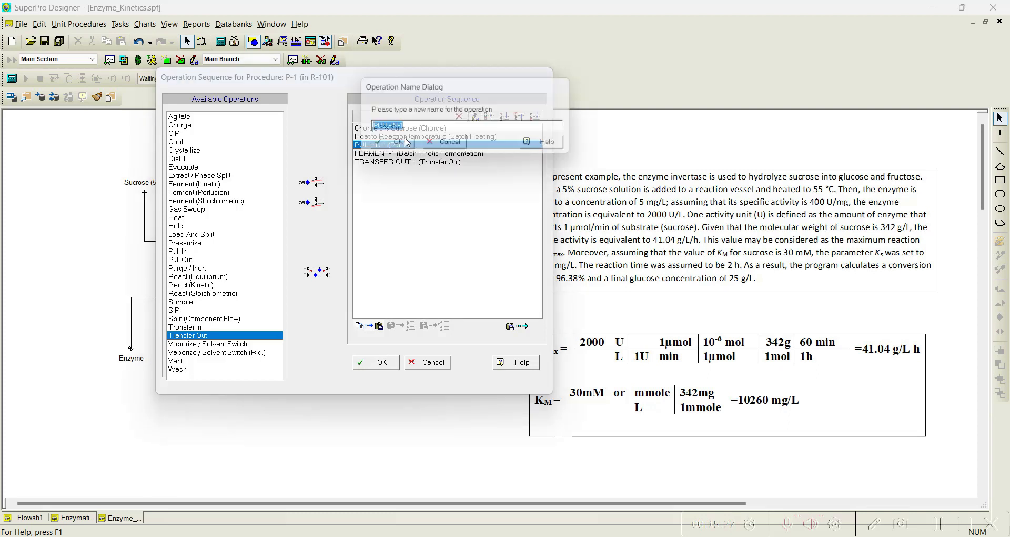
pyautogui.write('Add')
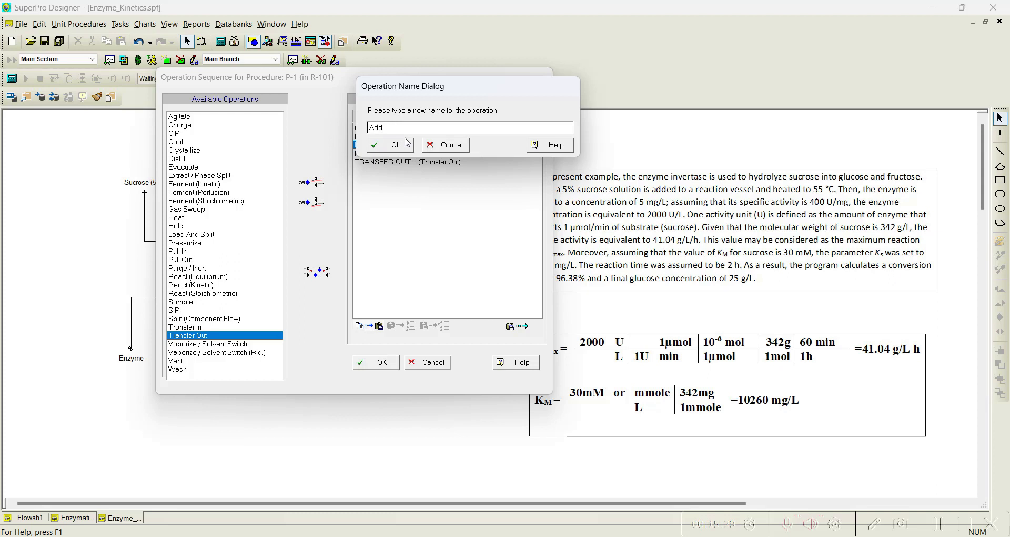
pyautogui.write(' Enzyme')
pyautogui.click(396, 150)
# Rename the Batch Kinetic Fermentation operation as "Enzymatic reaction"
pyautogui.click(398, 153)
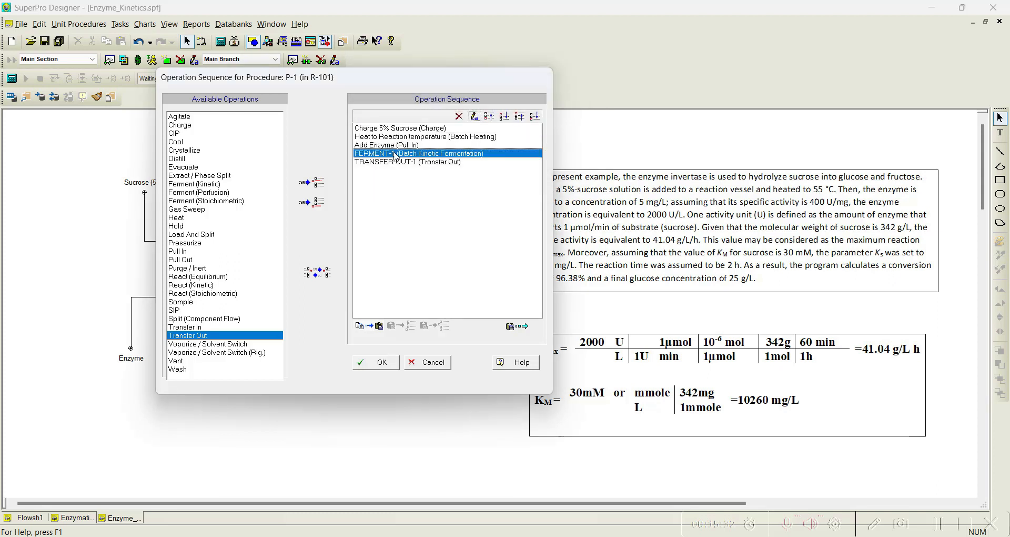
pyautogui.click(478, 120)
pyautogui.write('Enzym')
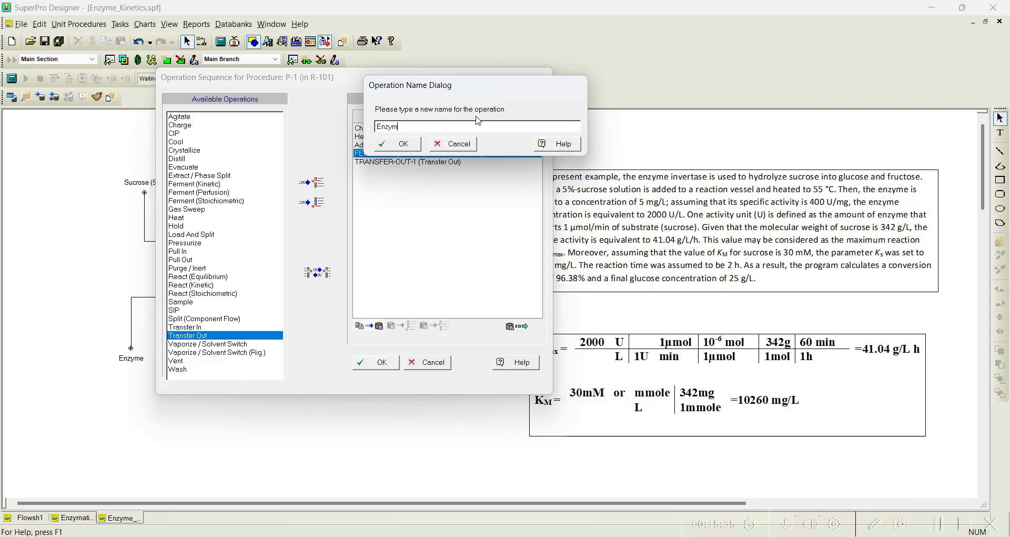
pyautogui.write('atic reaction')
pyautogui.click(414, 149)
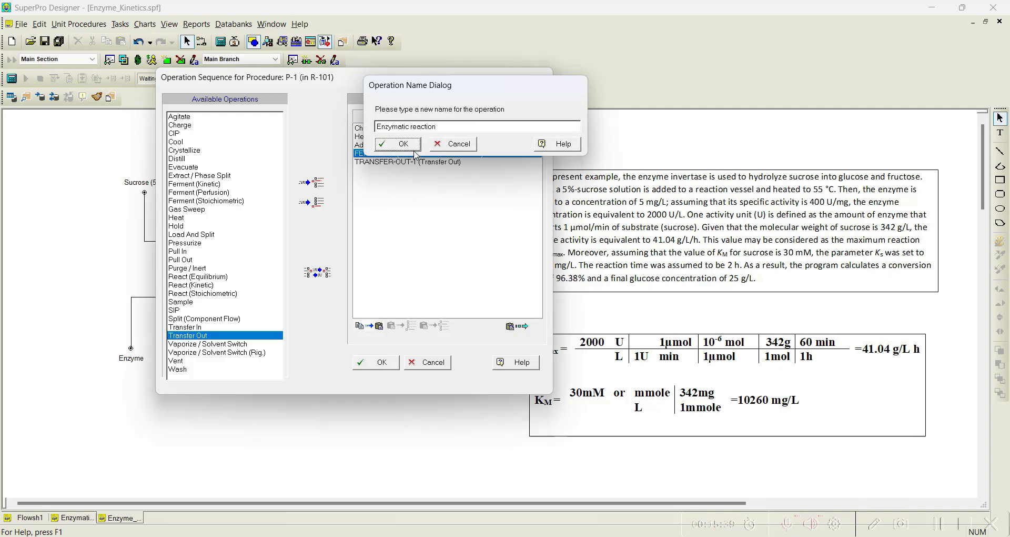
# Rename the Transfer Out operation as "Remove contents" and accept P-1's operation sequence
pyautogui.click(411, 163)
pyautogui.click(474, 117)
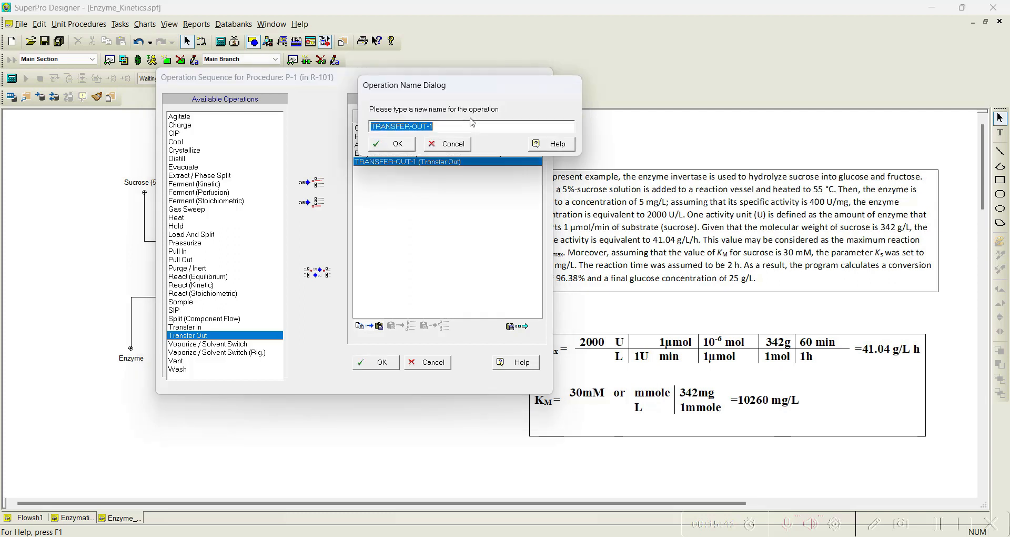
pyautogui.write('Remove contents')
pyautogui.click(403, 143)
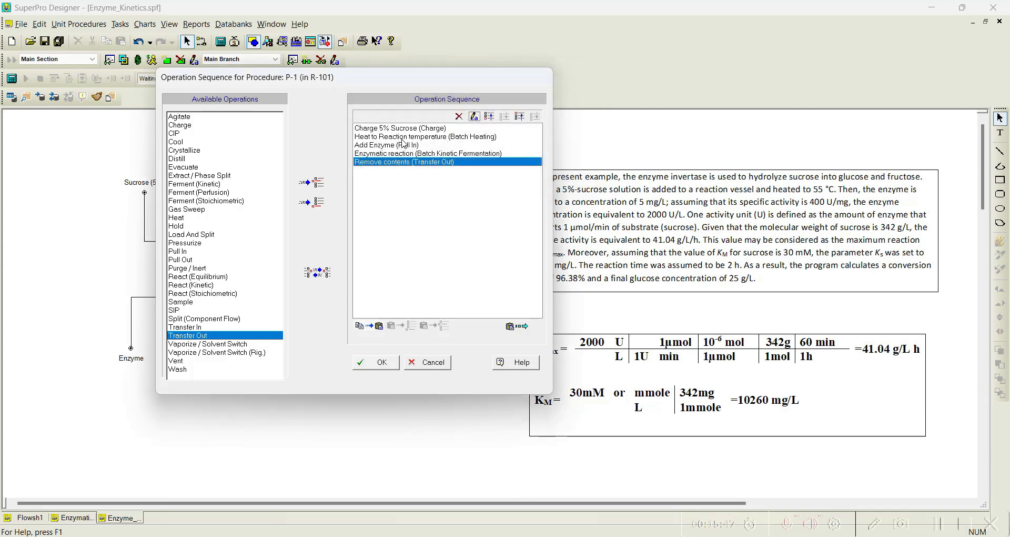
pyautogui.click(383, 363)
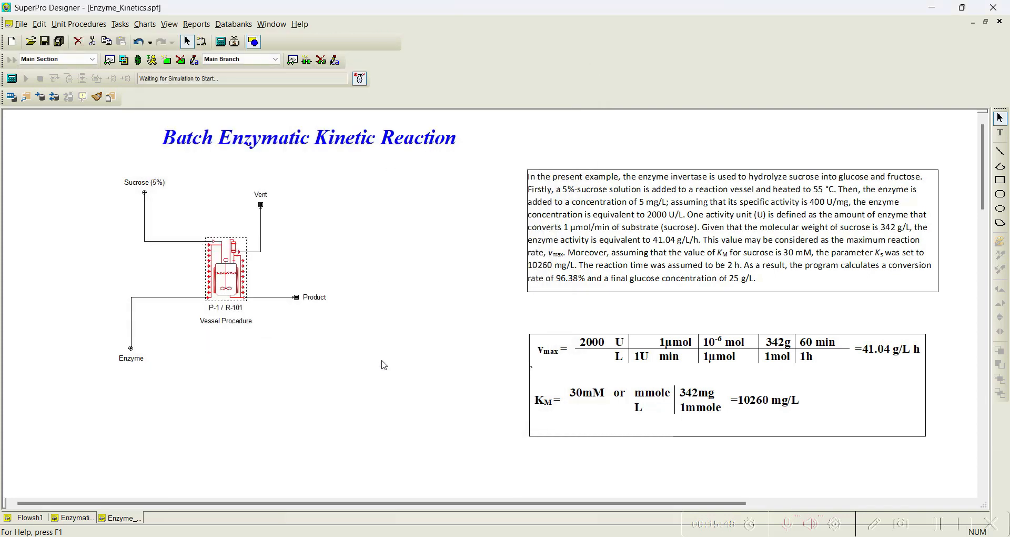
# Open the Sucrose (5%) input stream and add Sucrose and Water to its composition
pyautogui.doubleClick(182, 243)
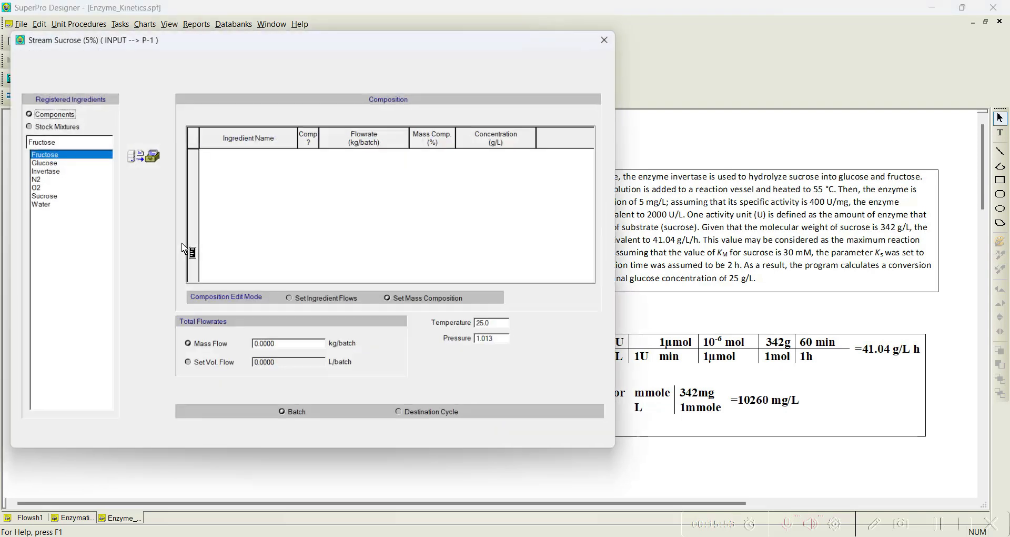
pyautogui.moveTo(242, 40); pyautogui.dragTo(471, 34)
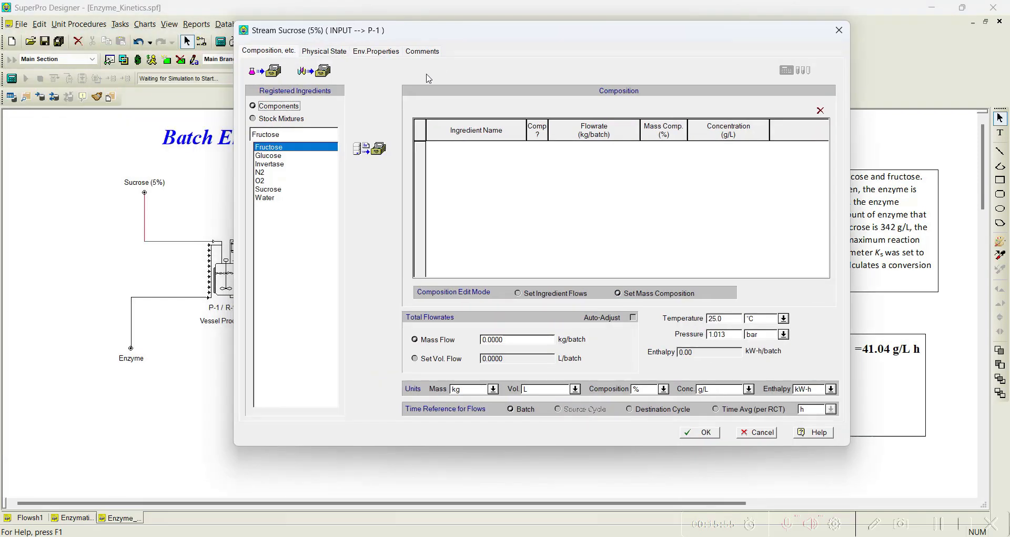
pyautogui.click(289, 189)
pyautogui.click(370, 150)
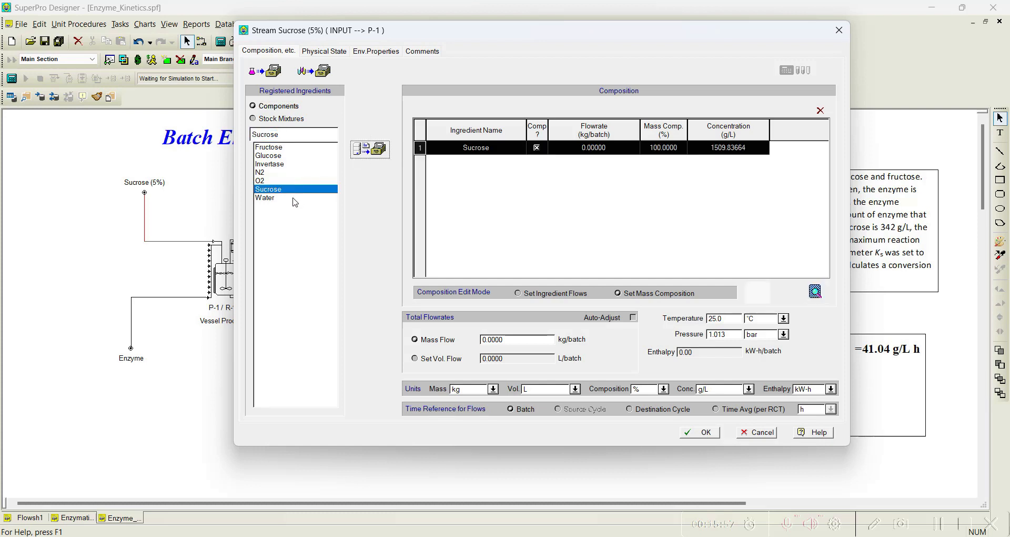
pyautogui.click(370, 150)
# Set the sucrose stream's volumetric flow to 1000 L/batch with a mass composition of 5% Sucrose and 95% Water
pyautogui.click(447, 359)
pyautogui.doubleClick(493, 359)
pyautogui.write('1000')
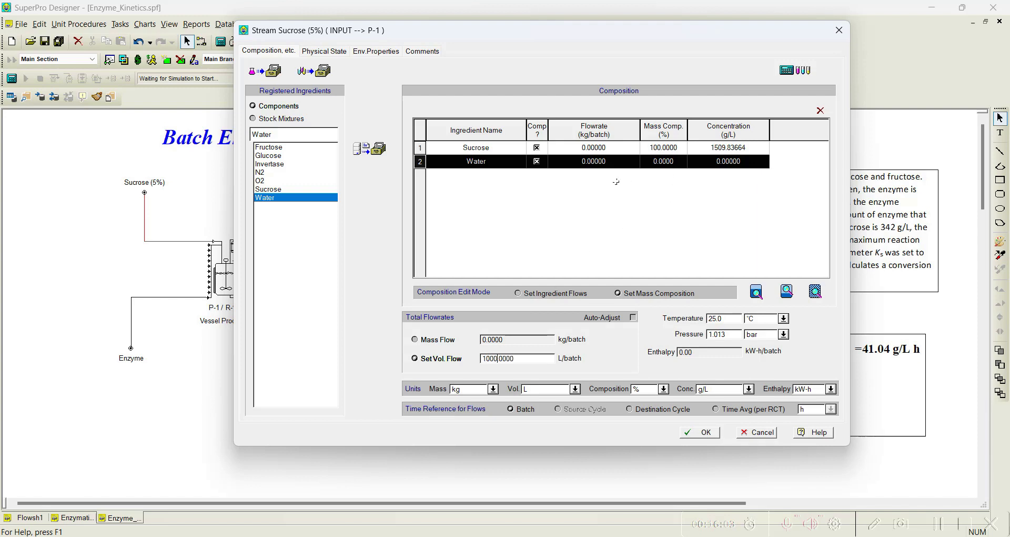
pyautogui.click(667, 150)
pyautogui.write('5')
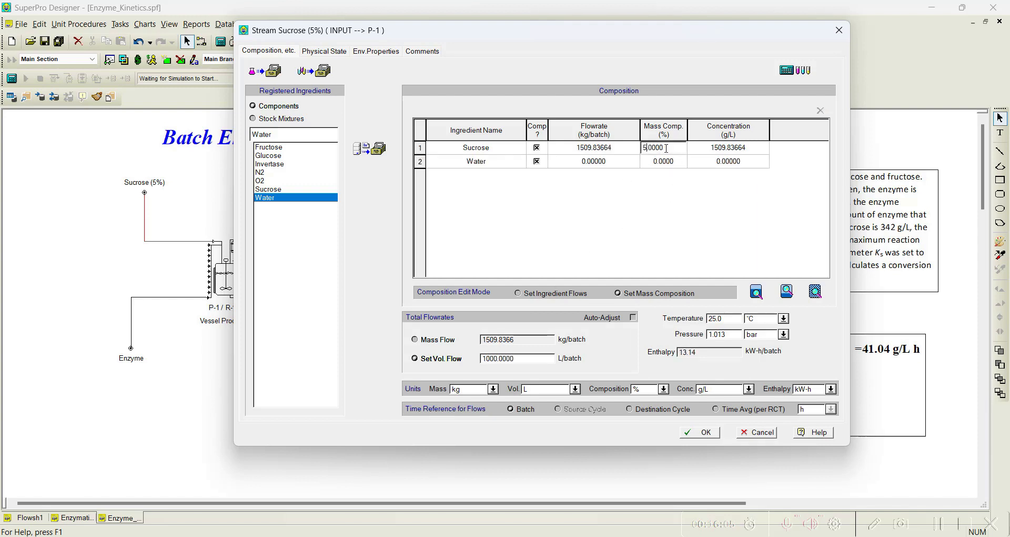
pyautogui.press('Return')
pyautogui.write('95')
pyautogui.press('Return')
pyautogui.click(705, 432)
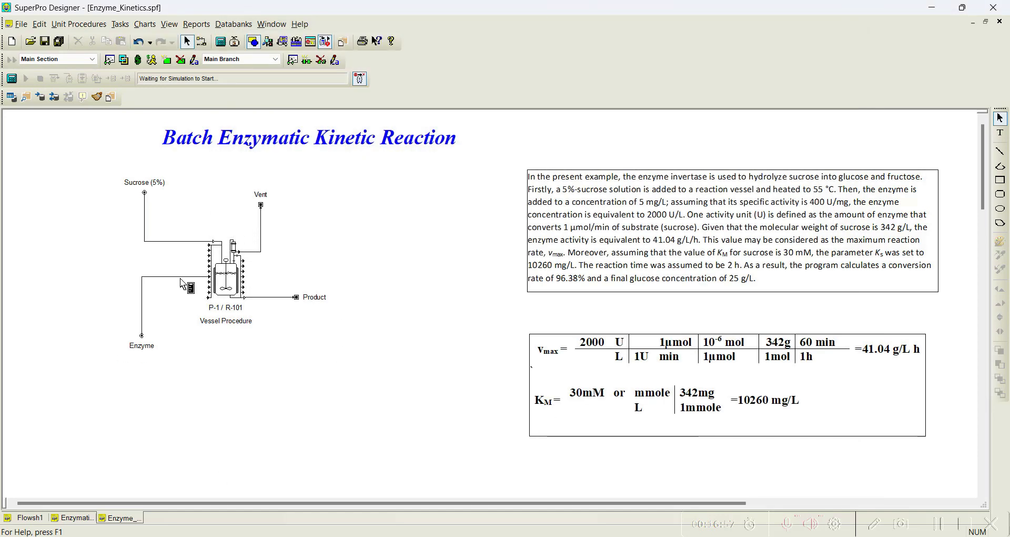
# Add Invertase to the Enzyme input stream's composition and enable Auto-Adjust for its total flowrate
pyautogui.click(180, 279)
pyautogui.doubleClick(180, 278)
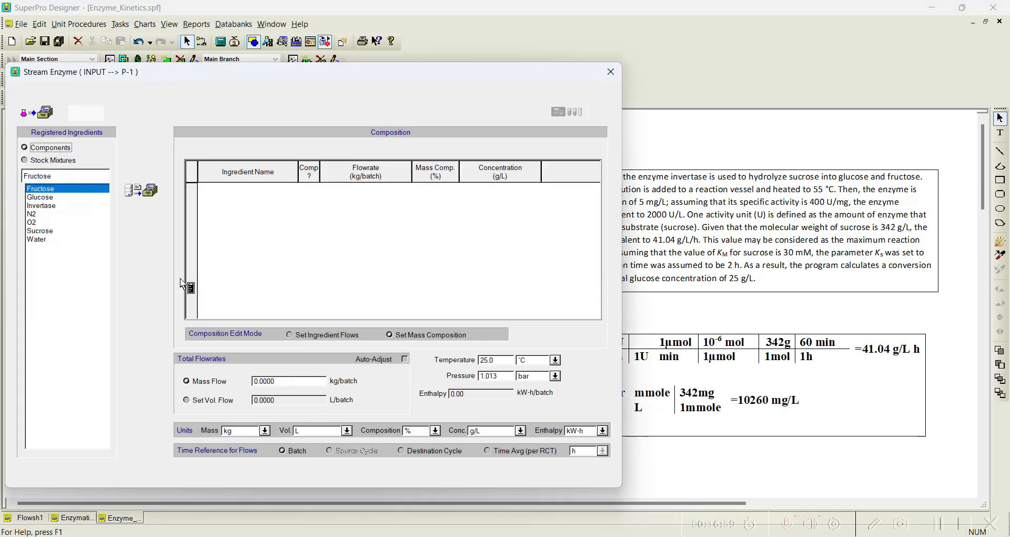
pyautogui.moveTo(247, 80); pyautogui.dragTo(498, 52)
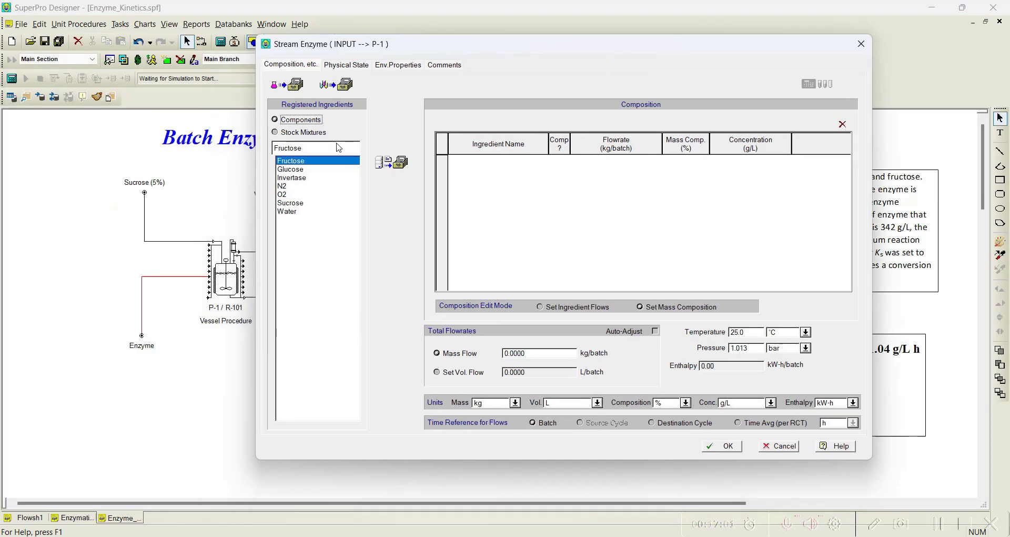
pyautogui.click(292, 178)
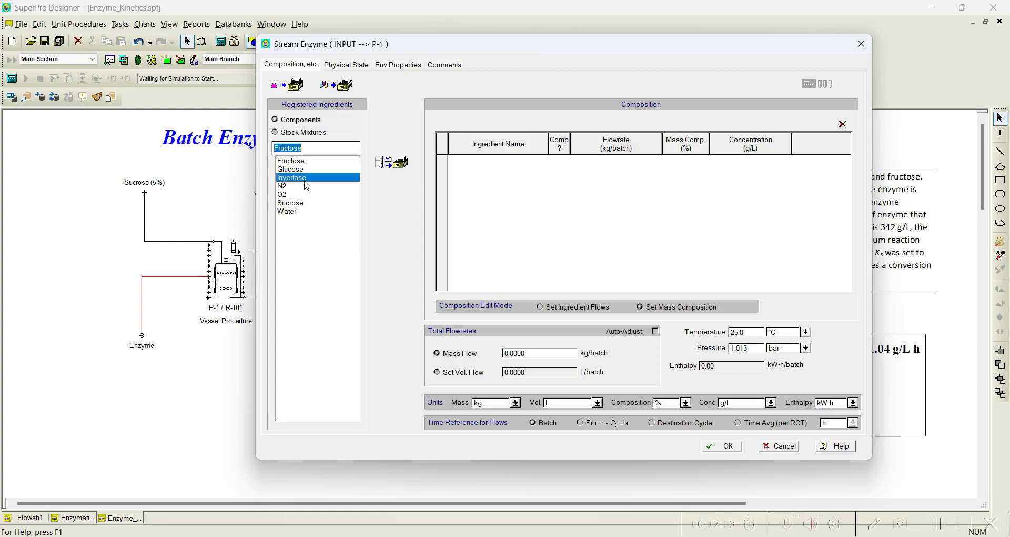
pyautogui.click(392, 162)
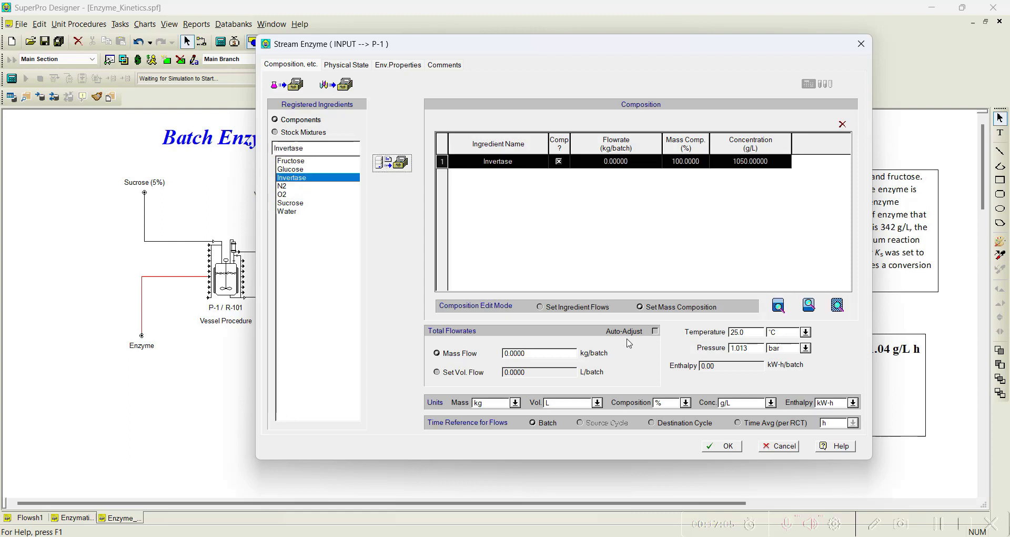
pyautogui.moveTo(489, 53); pyautogui.dragTo(273, 45)
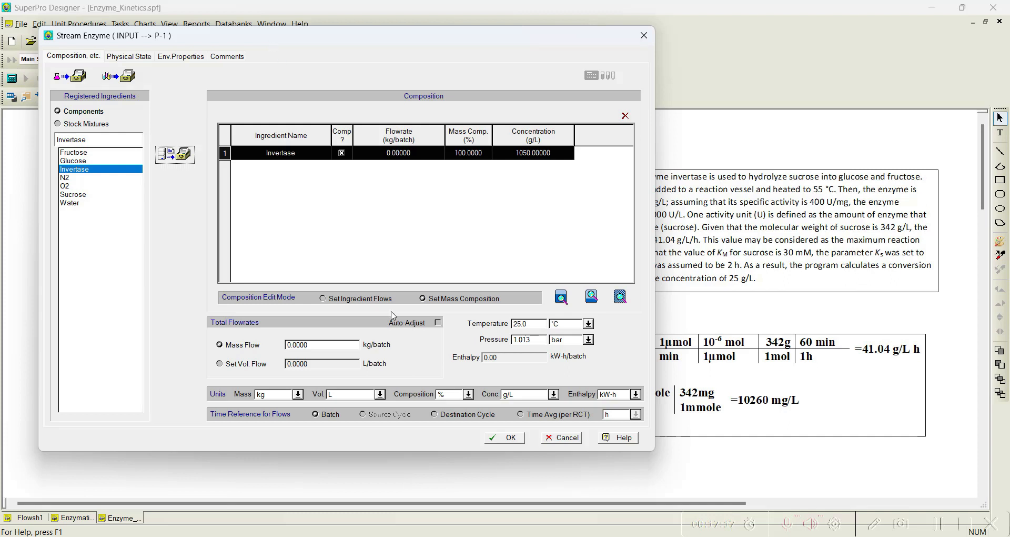
pyautogui.click(438, 322)
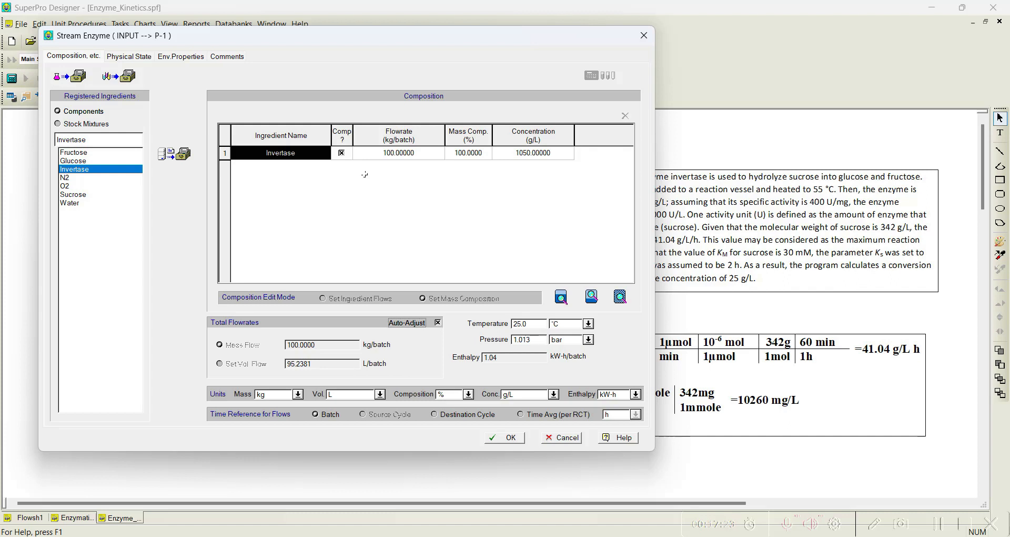
pyautogui.click(521, 441)
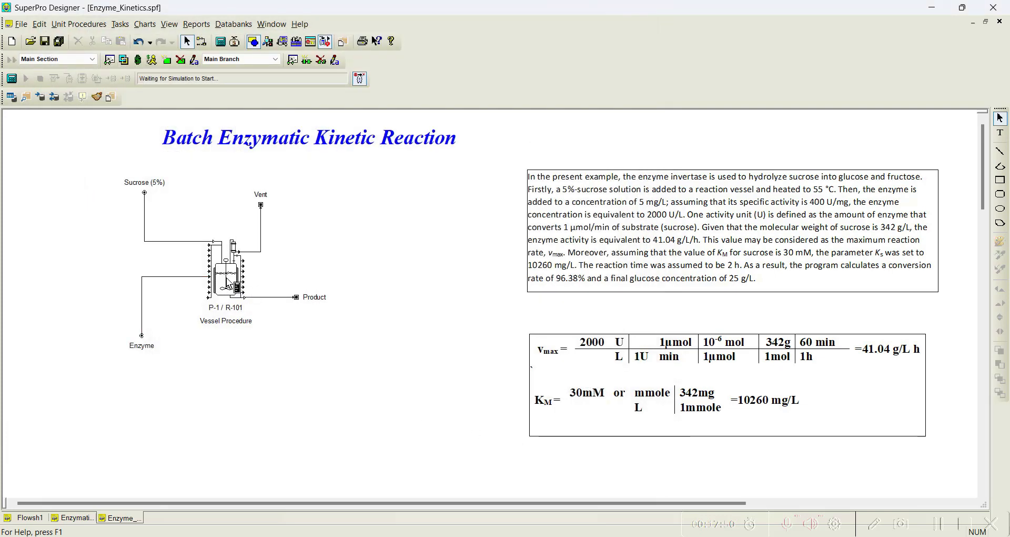
# Open the Charge 5% Sucrose operation of P-1 and charge from the Sucrose (5%) stream using the amount on the stream
pyautogui.rightClick(226, 278)
pyautogui.moveTo(283, 238)
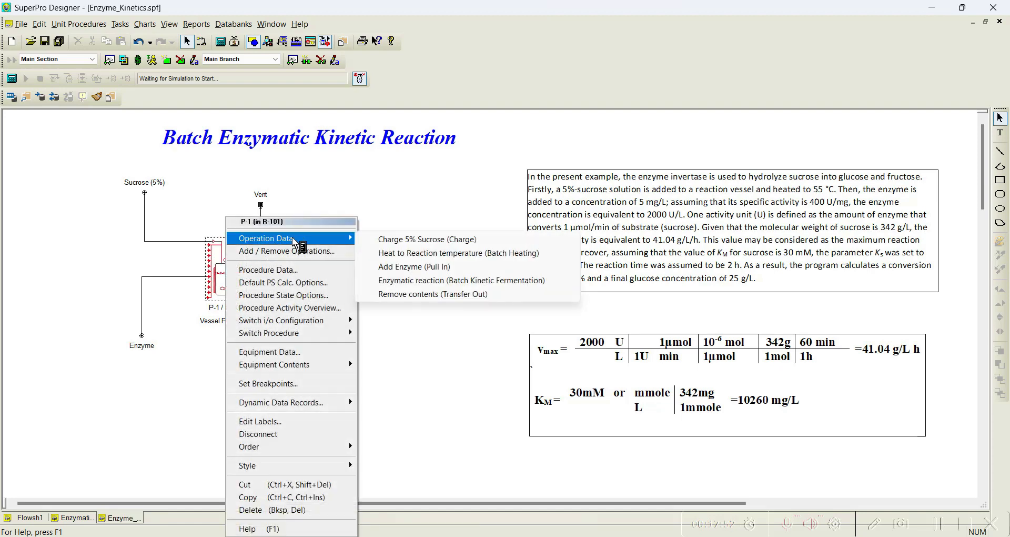
pyautogui.click(420, 239)
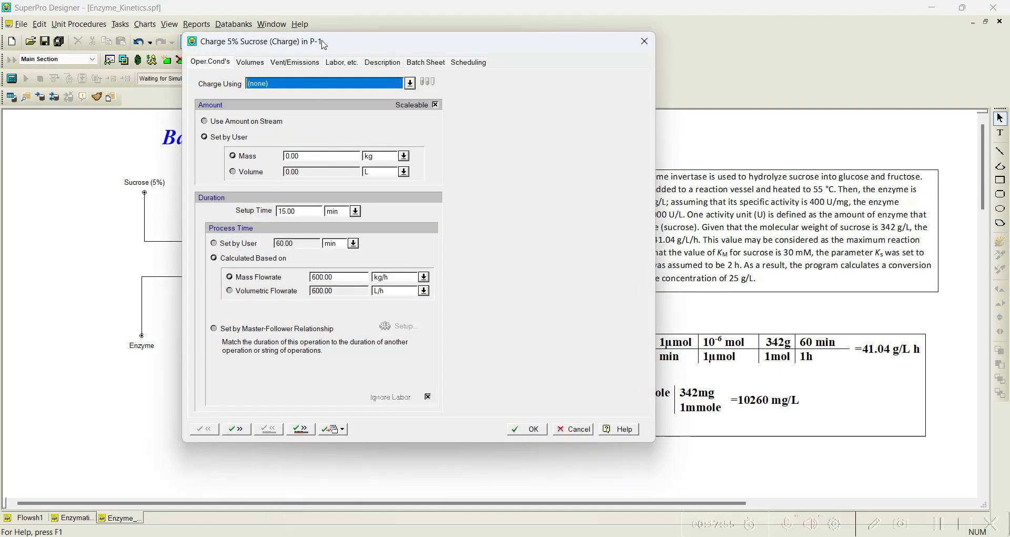
pyautogui.moveTo(322, 41); pyautogui.dragTo(570, 40)
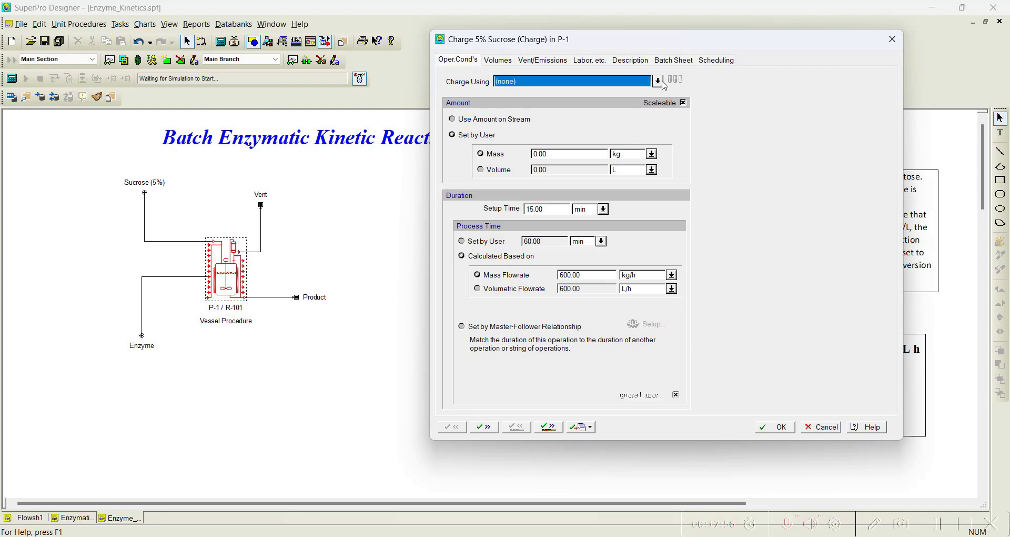
pyautogui.click(659, 82)
pyautogui.click(553, 103)
pyautogui.click(498, 120)
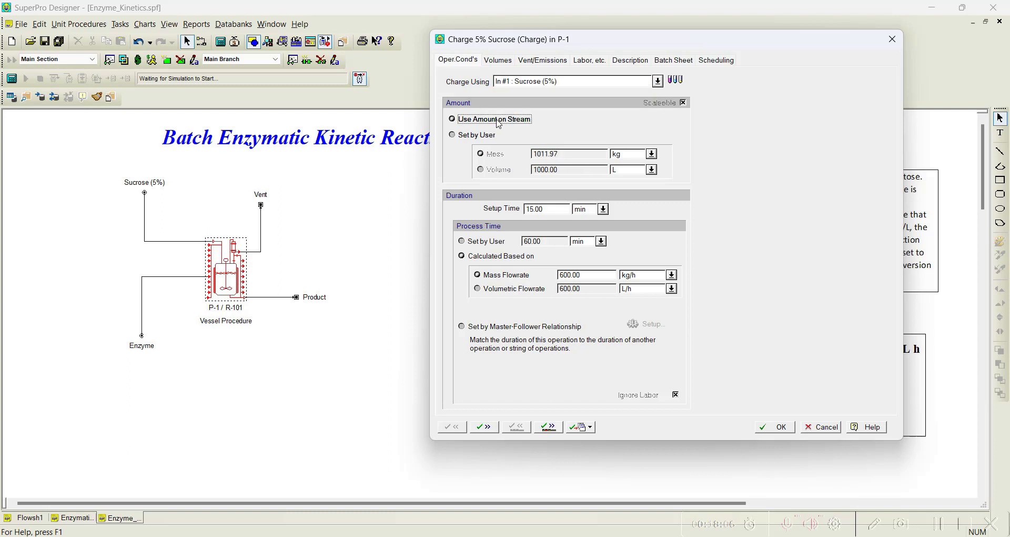
# Set the sucrose charge's process time by user to 30 min and its setup time to 0 min
pyautogui.click(484, 242)
pyautogui.doubleClick(539, 237)
pyautogui.write('30')
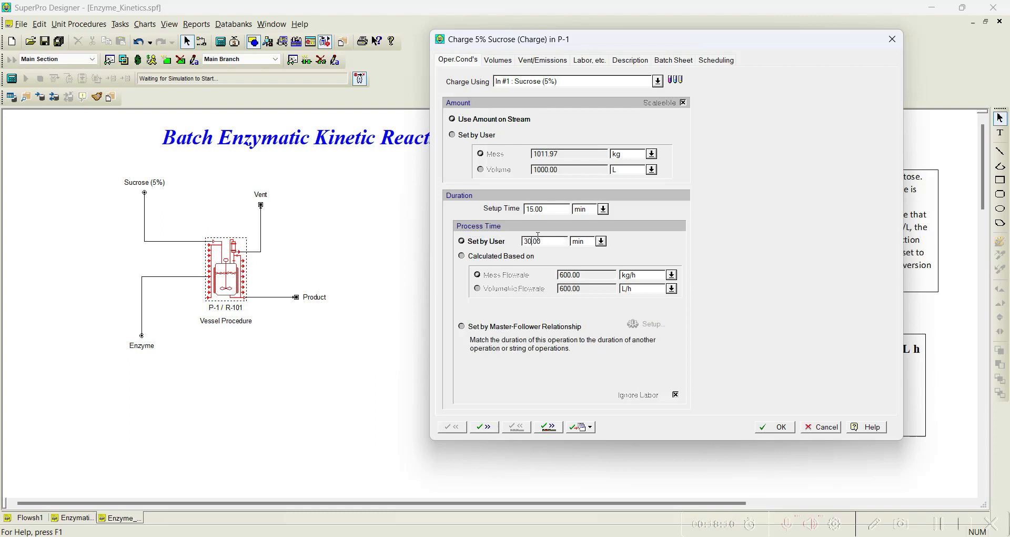
pyautogui.doubleClick(562, 208)
pyautogui.write('0')
# Accept the charge settings and set the Heat to Reaction temperature operation's final temperature to 55 °C
pyautogui.click(548, 427)
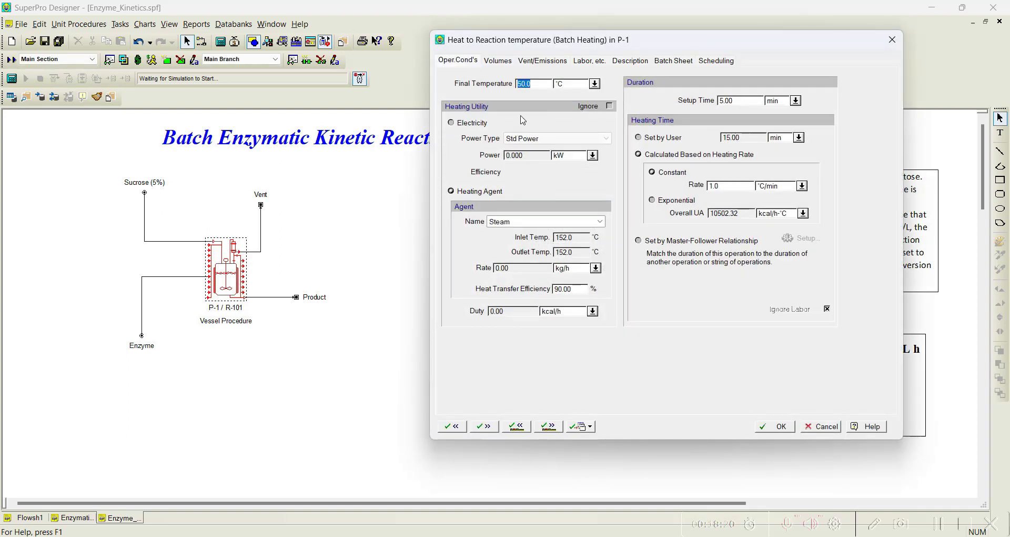
pyautogui.write('55.0')
pyautogui.click(548, 427)
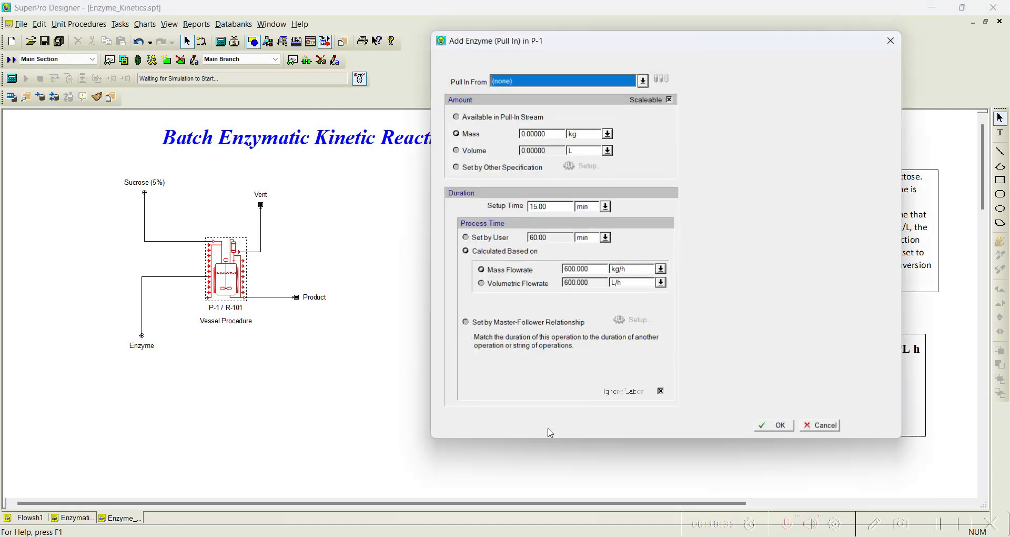
# Pull in from the Enzyme stream in the Add Enzyme operation and open the setup for an amount set by other specification
pyautogui.moveTo(583, 45); pyautogui.dragTo(476, 19)
pyautogui.click(534, 56)
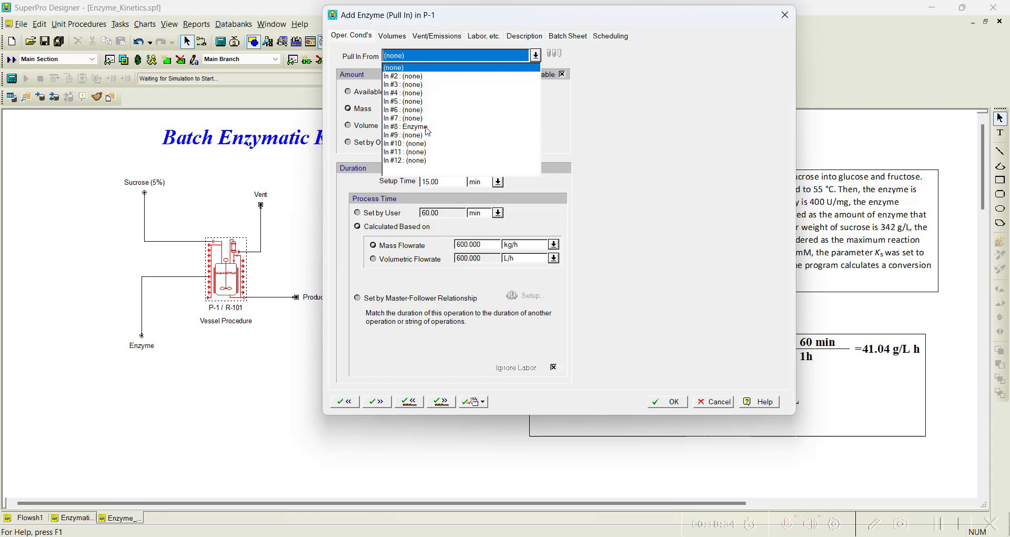
pyautogui.click(427, 124)
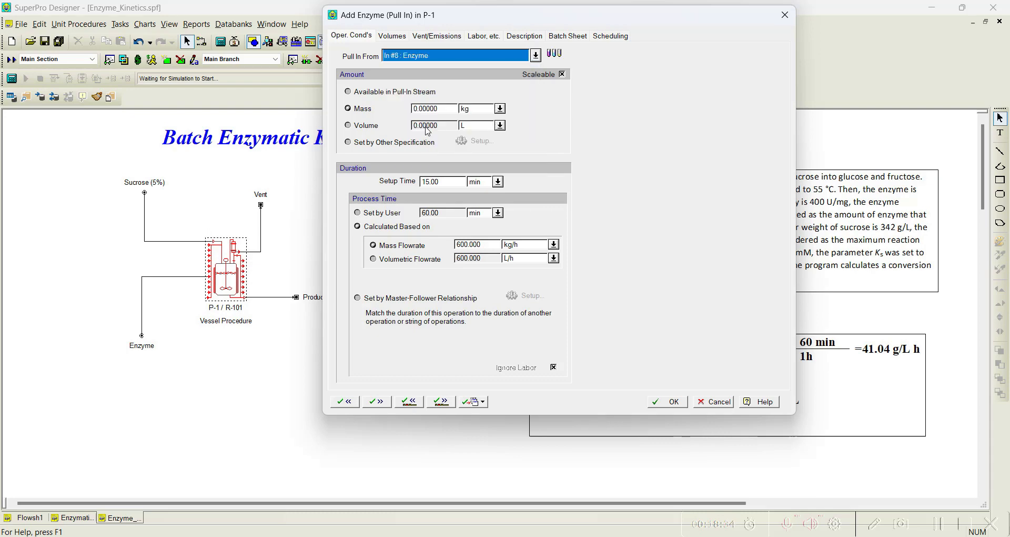
pyautogui.click(378, 143)
pyautogui.click(465, 145)
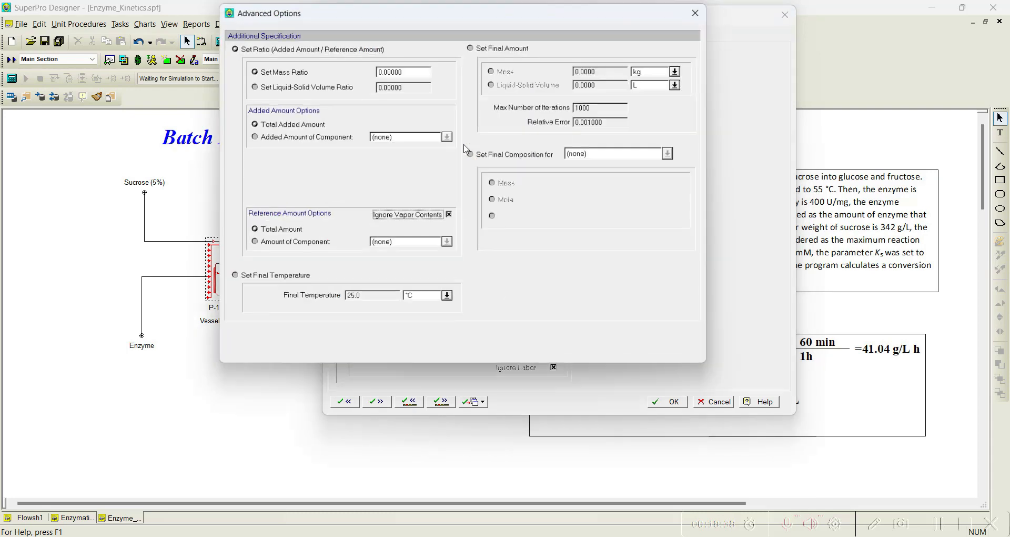
# Specify the enzyme amount by a final Invertase concentration of 5 mg/L and accept the specification
pyautogui.click(493, 156)
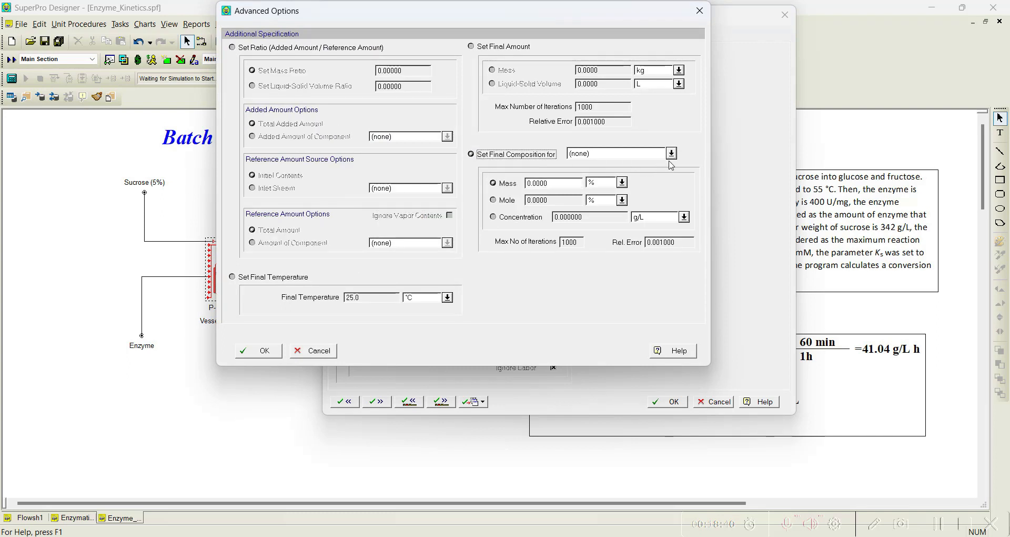
pyautogui.click(671, 153)
pyautogui.click(597, 194)
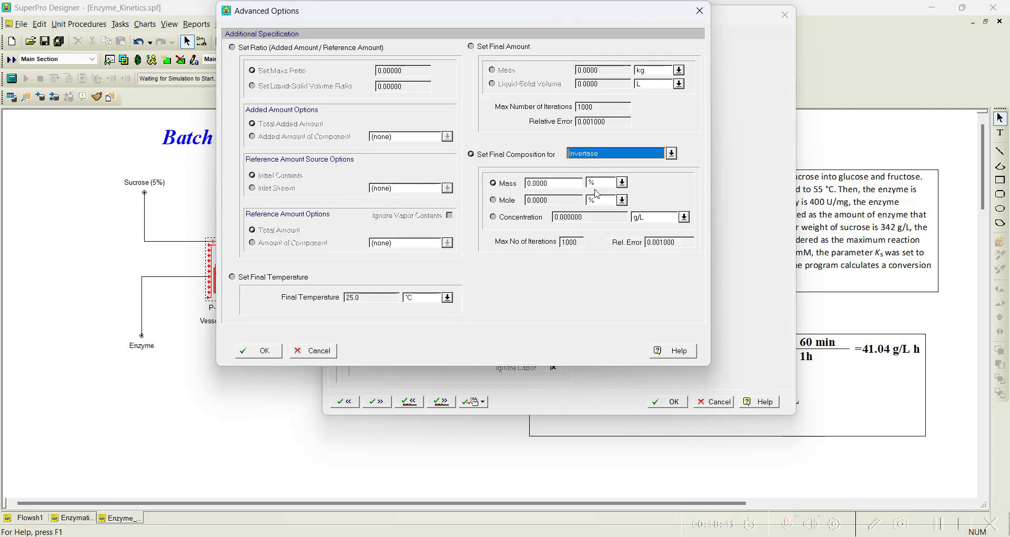
pyautogui.click(498, 220)
pyautogui.doubleClick(573, 217)
pyautogui.click(684, 217)
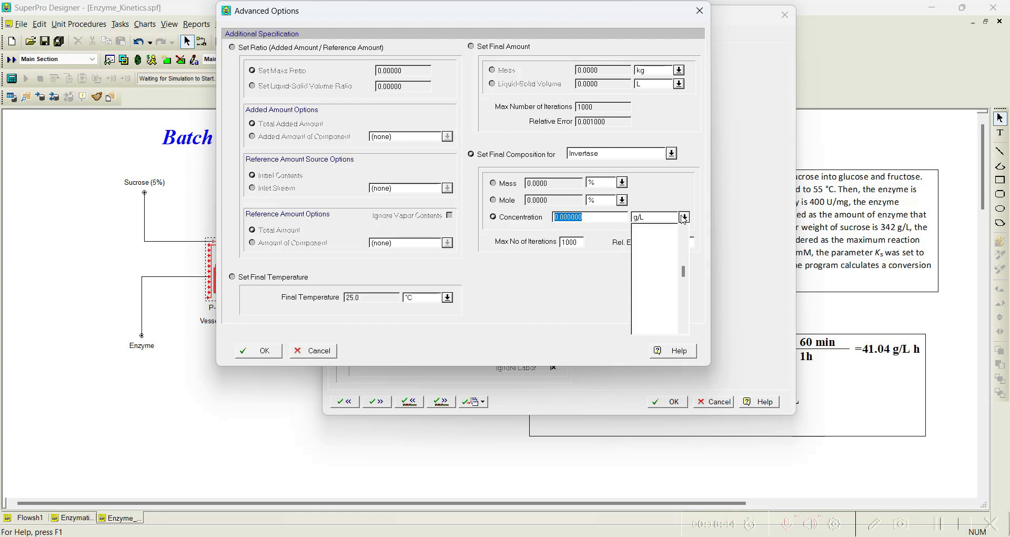
pyautogui.click(686, 230)
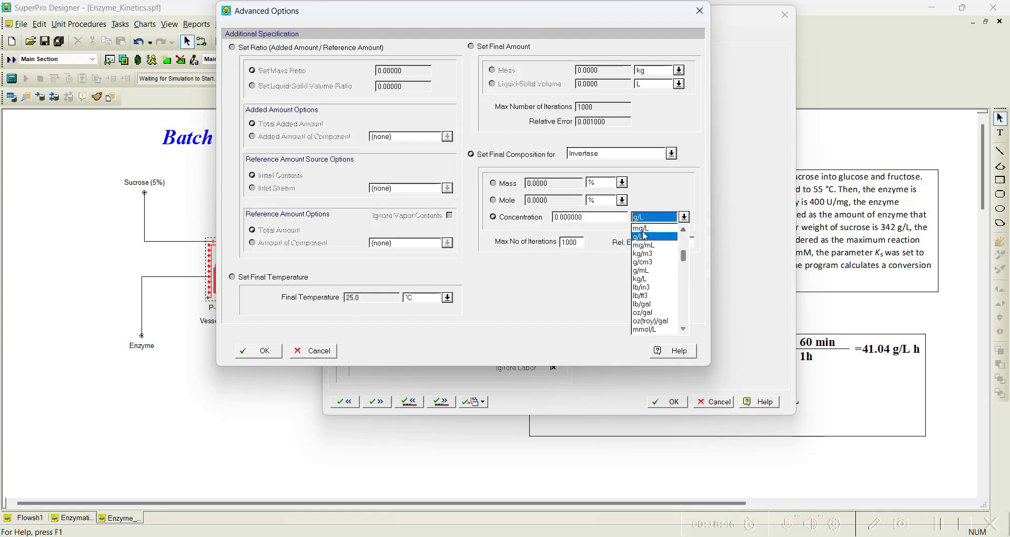
pyautogui.click(645, 232)
pyautogui.doubleClick(580, 218)
pyautogui.write('5')
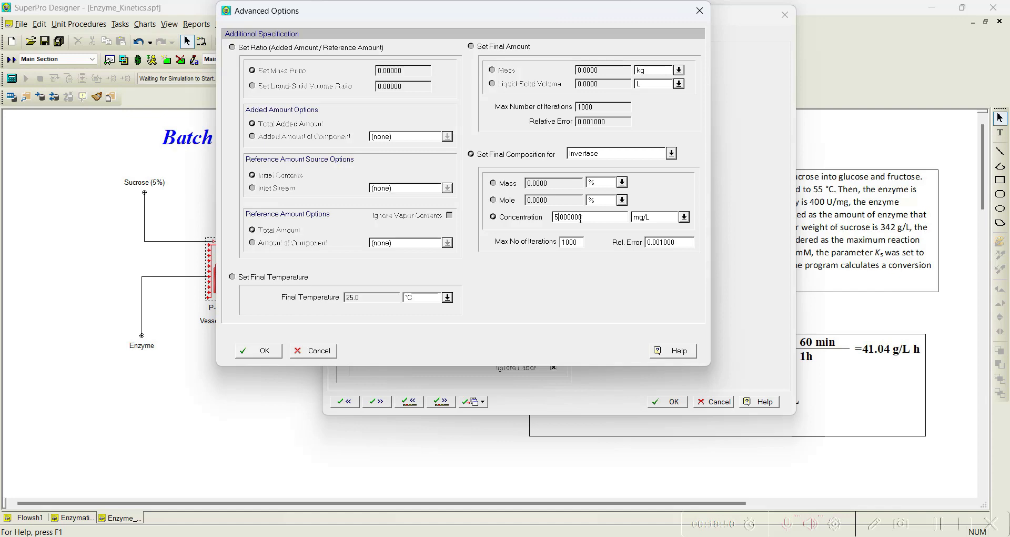
pyautogui.click(259, 352)
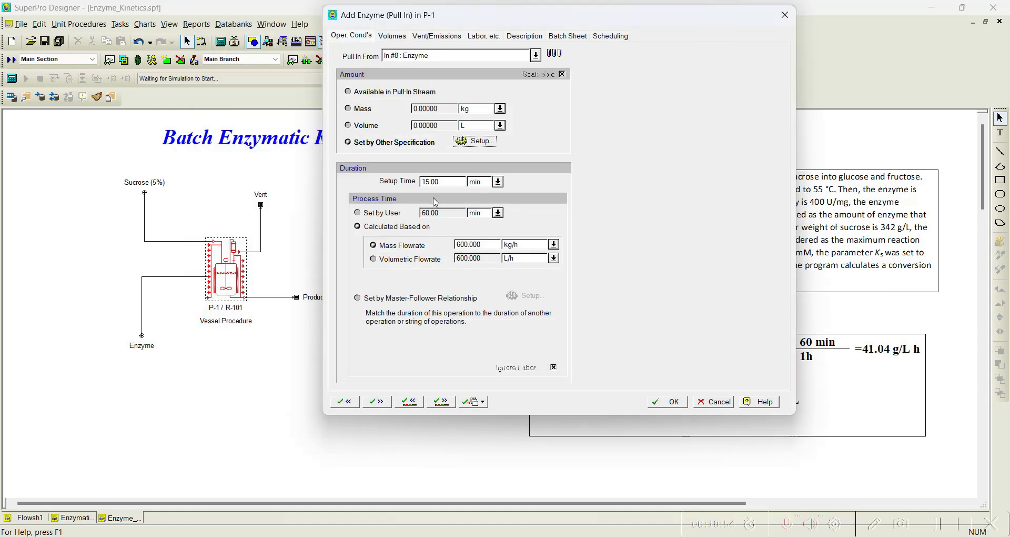
# Set the Add Enzyme operation's setup time to 0 min and its process time by user to 5 min
pyautogui.doubleClick(447, 181)
pyautogui.write('0')
pyautogui.click(398, 213)
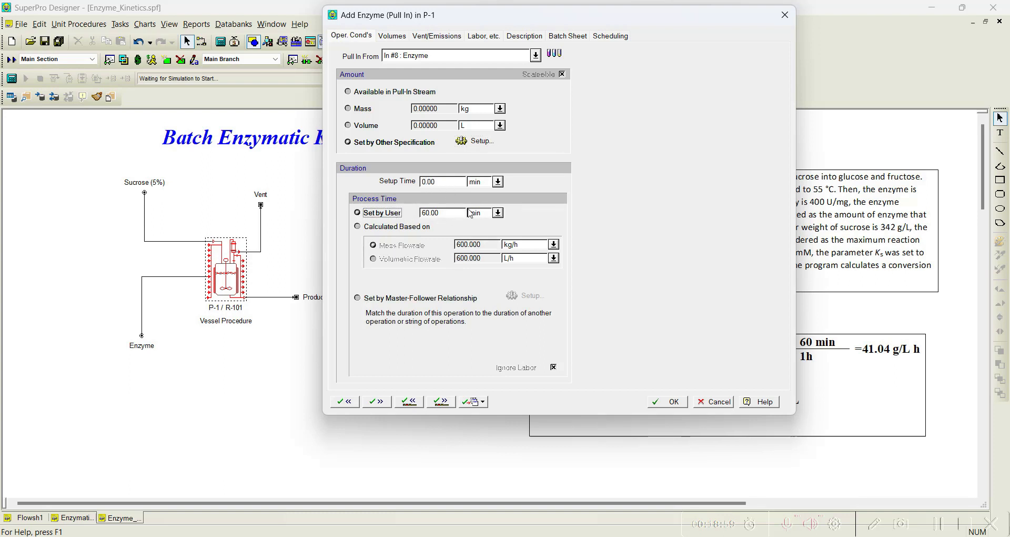
pyautogui.doubleClick(437, 213)
pyautogui.write('5')
pyautogui.click(450, 408)
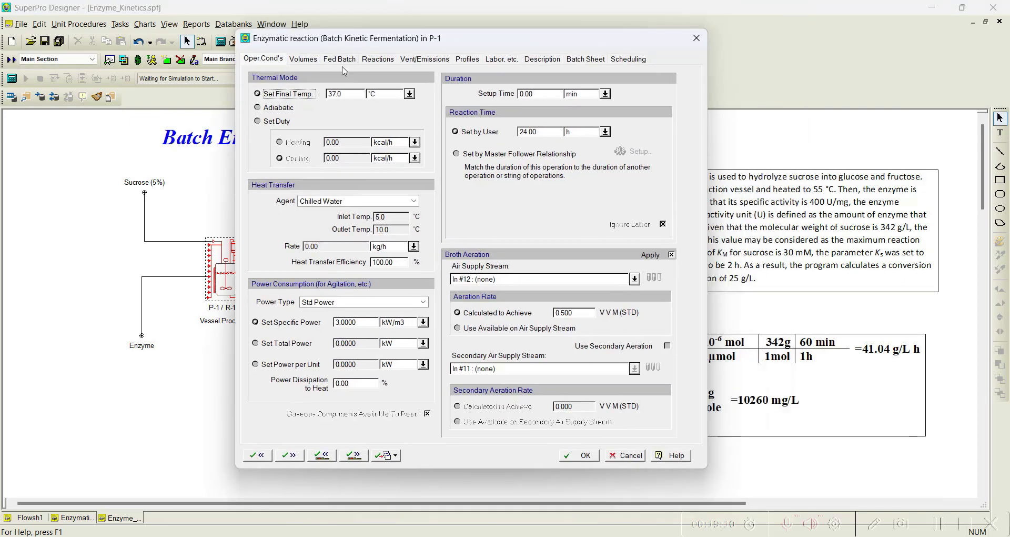
# Set the enzymatic reaction's final temperature to 55 °C and its heat transfer agent to Cooling Water
pyautogui.doubleClick(345, 93)
pyautogui.write('55')
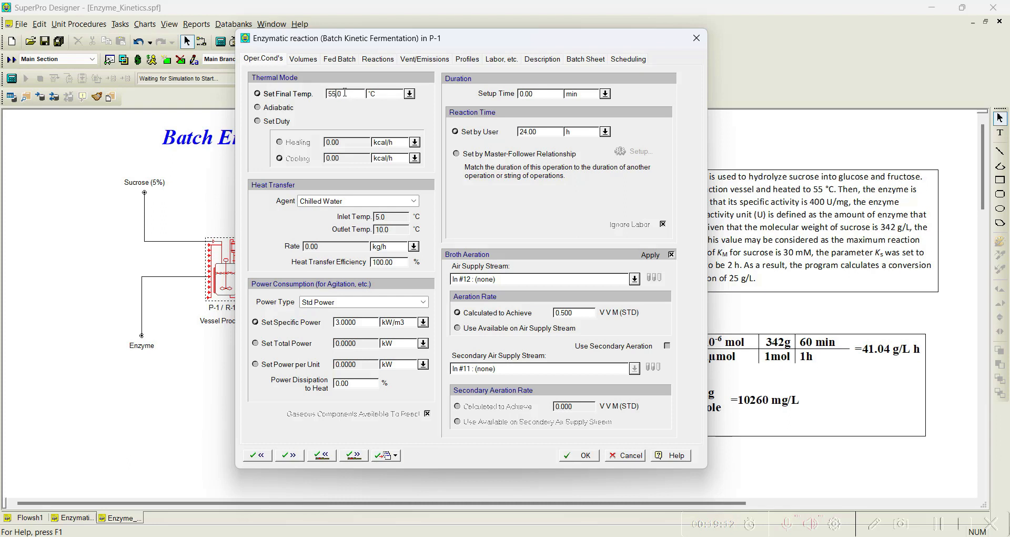
pyautogui.click(414, 201)
pyautogui.click(479, 247)
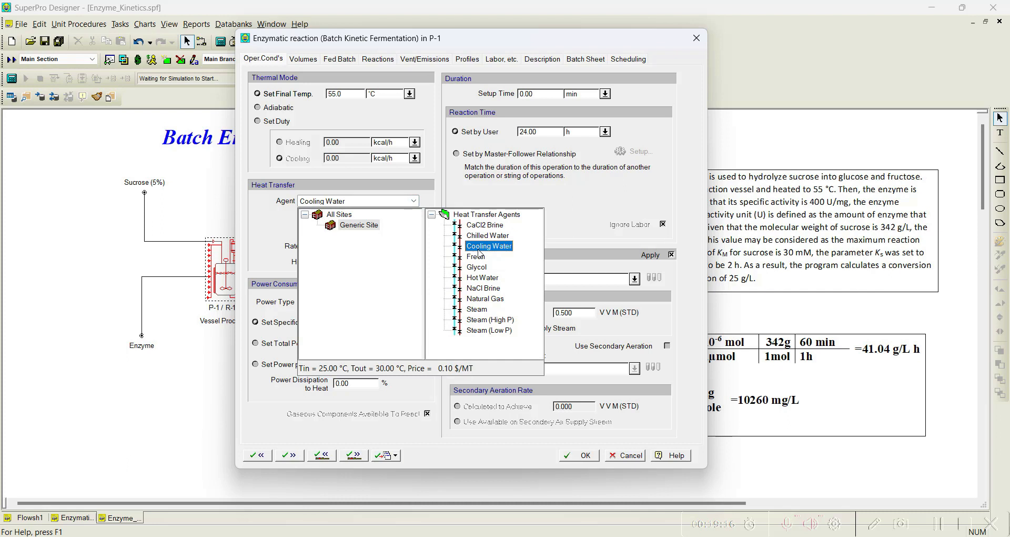
pyautogui.click(580, 198)
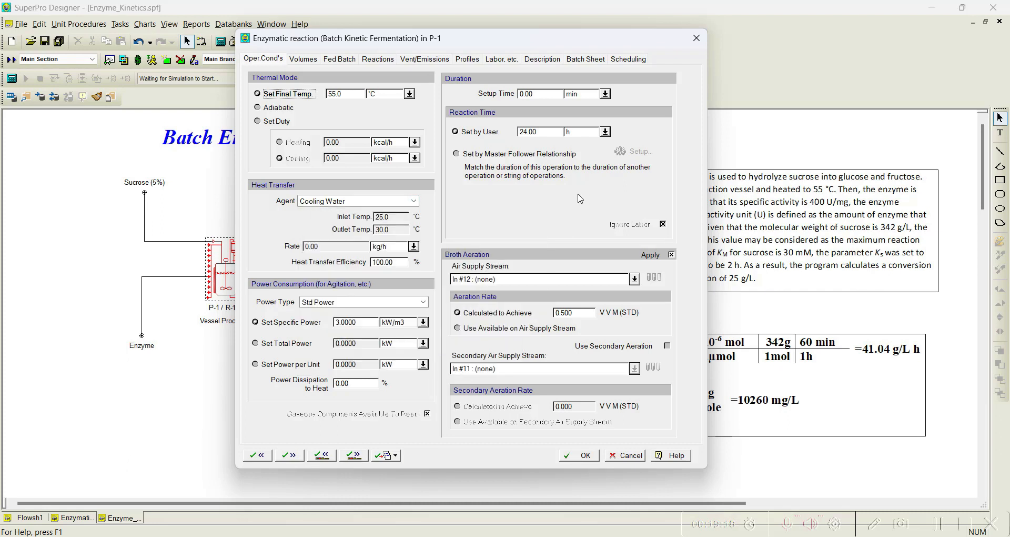
# Set the enzymatic reaction's reaction time to 2 h
pyautogui.click(605, 131)
pyautogui.click(577, 159)
pyautogui.doubleClick(540, 136)
pyautogui.write('2')
pyautogui.moveTo(300, 38); pyautogui.dragTo(434, 36)
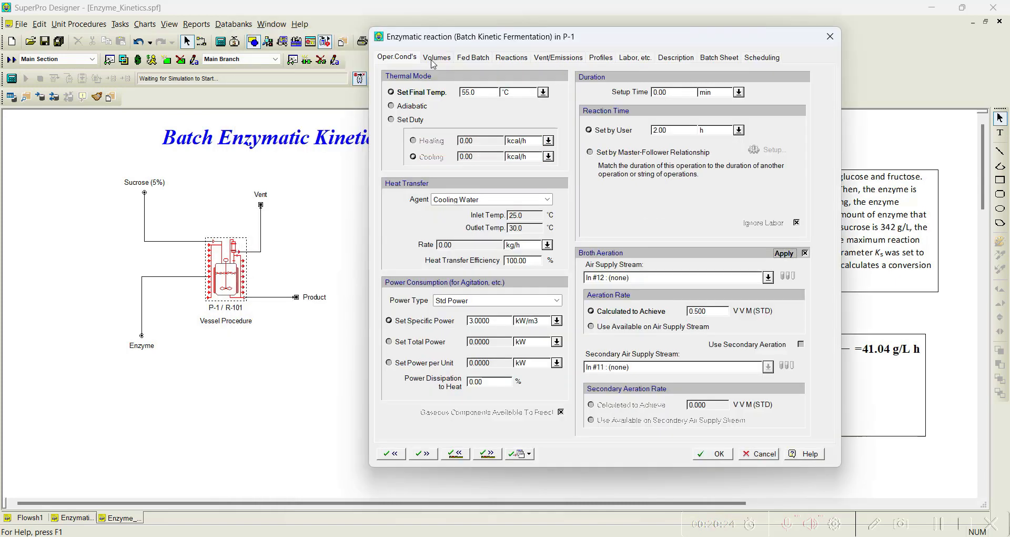
# Open the stoichiometry of Fermentation #1 and add Sucrose and Water as reactants
pyautogui.click(435, 60)
pyautogui.click(472, 60)
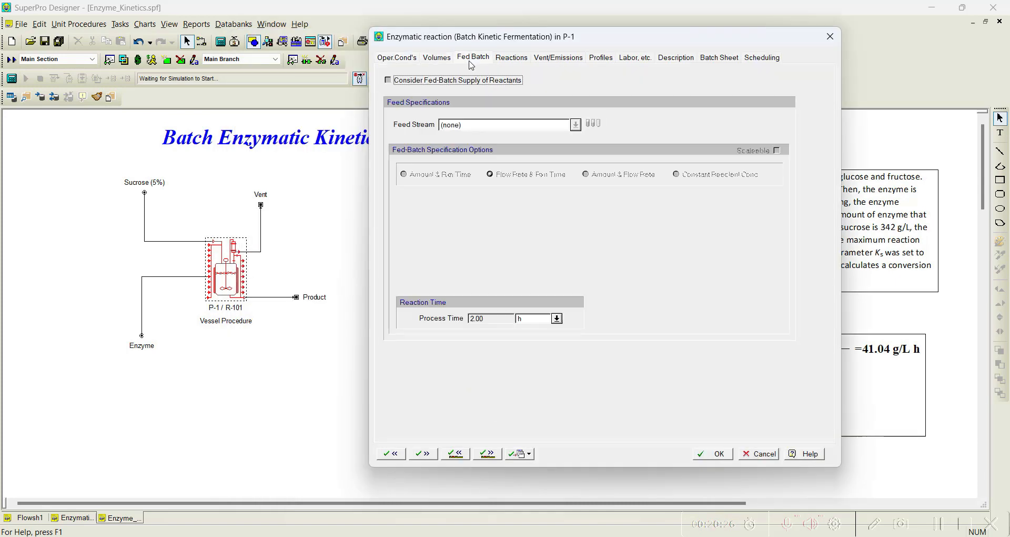
pyautogui.click(513, 61)
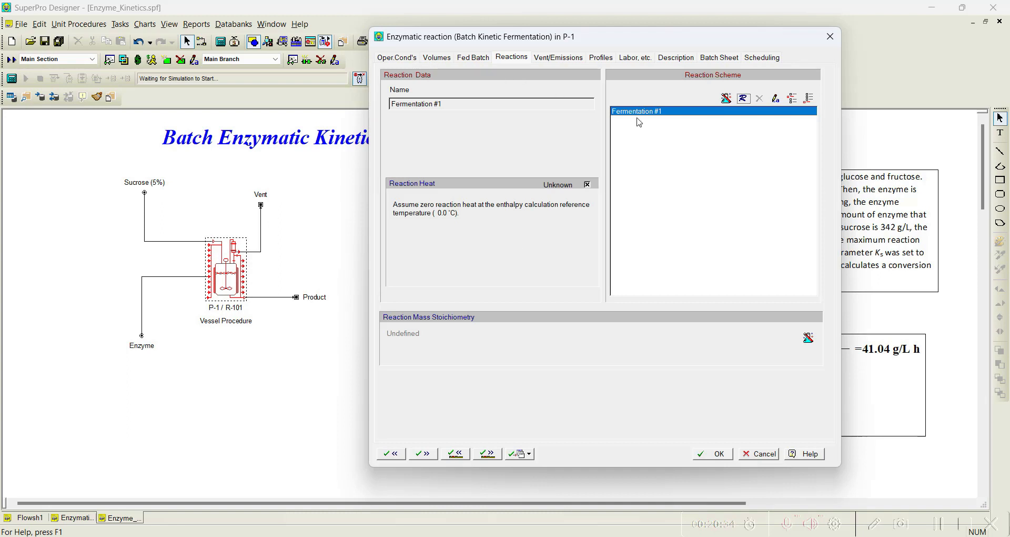
pyautogui.click(727, 98)
pyautogui.click(711, 54)
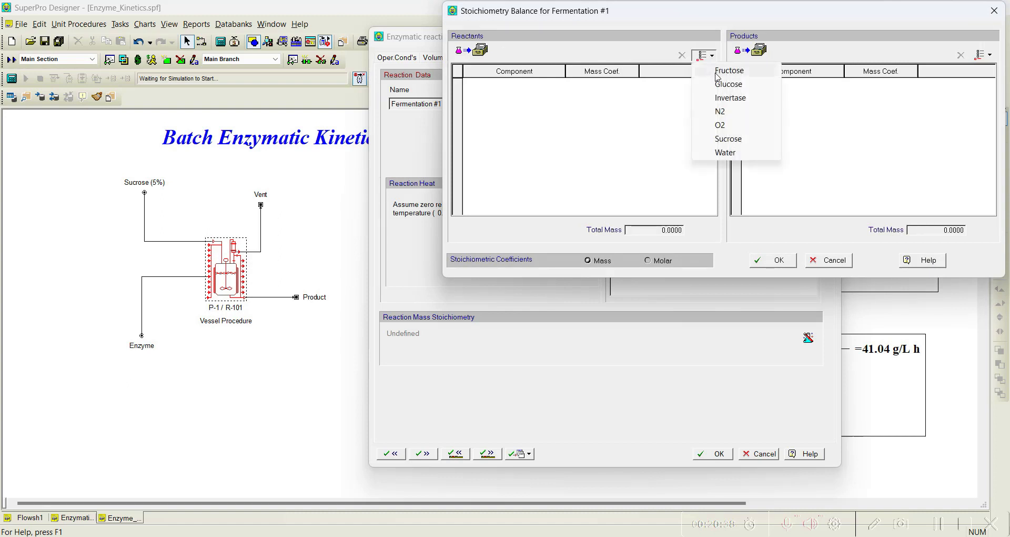
pyautogui.click(735, 137)
pyautogui.click(711, 55)
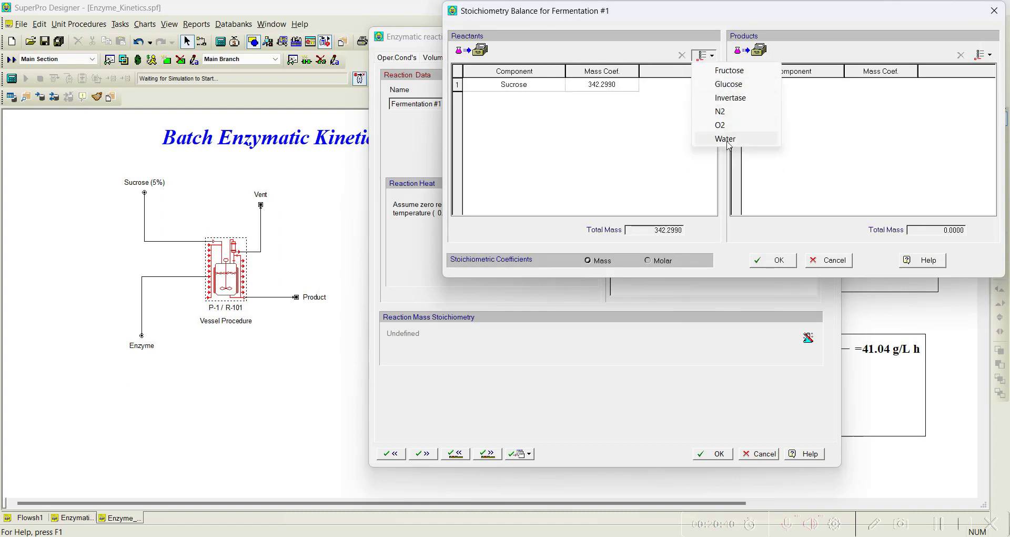
pyautogui.click(734, 139)
# Add Glucose and Fructose as products, switch the stoichiometric coefficients to molar and accept the stoichiometry
pyautogui.click(987, 62)
pyautogui.click(971, 82)
pyautogui.click(984, 58)
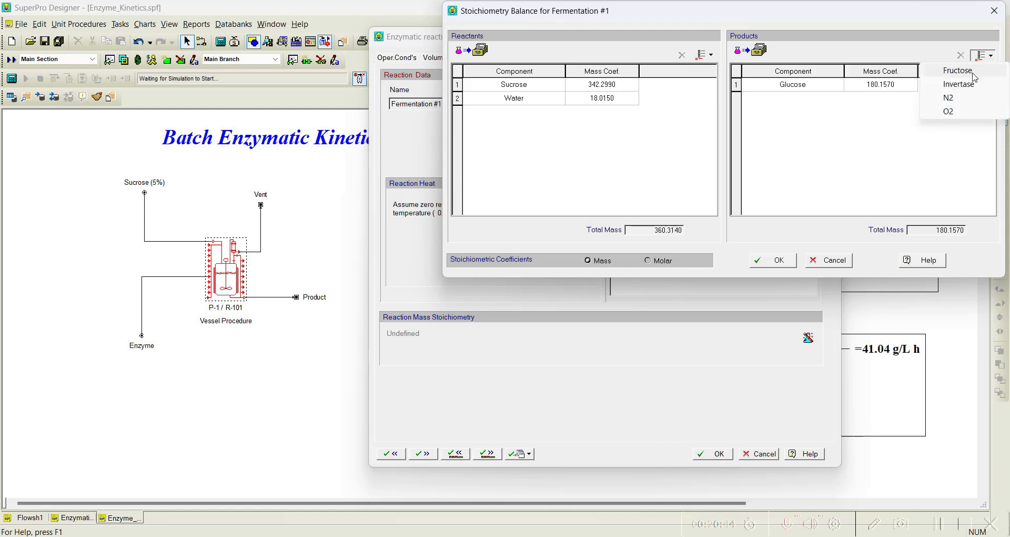
pyautogui.click(968, 70)
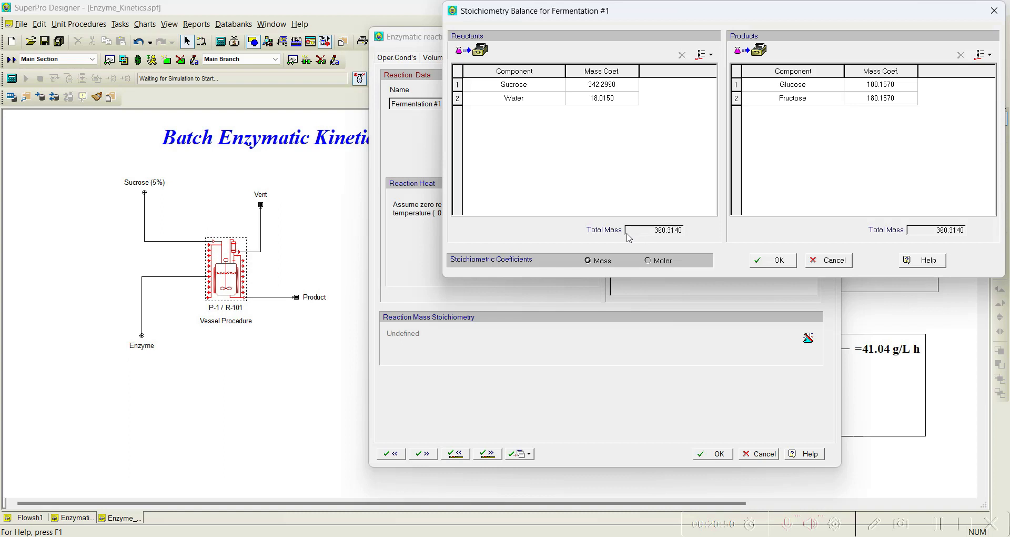
pyautogui.click(655, 260)
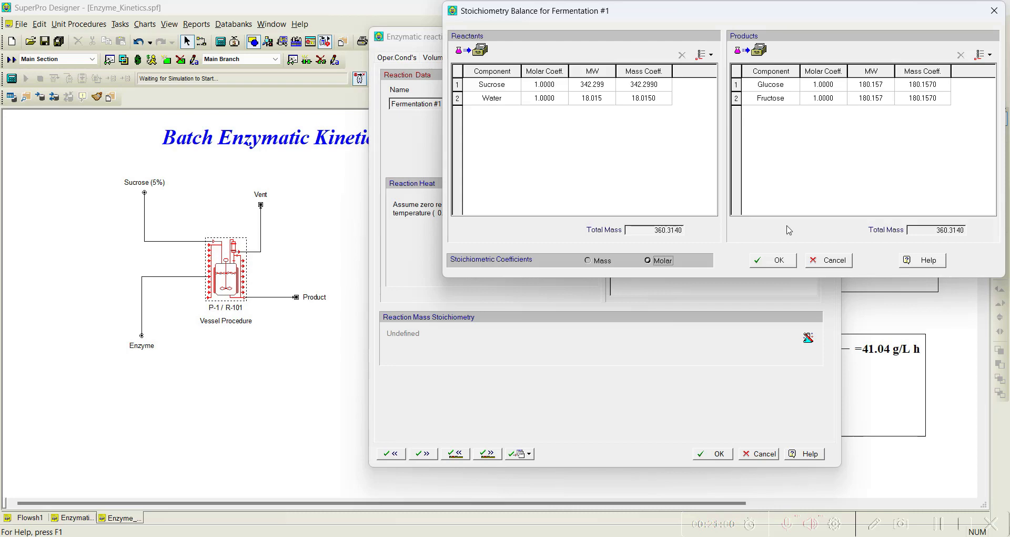
pyautogui.click(783, 260)
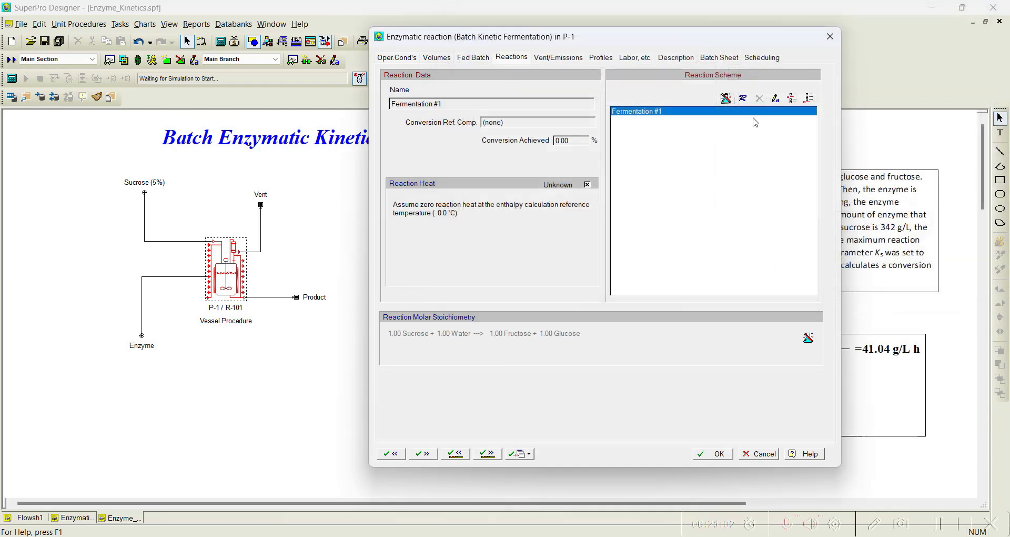
# Open the kinetics of Fermentation #1 and set Sucrose as the S1-Term substrate and the rate reference component
pyautogui.click(743, 99)
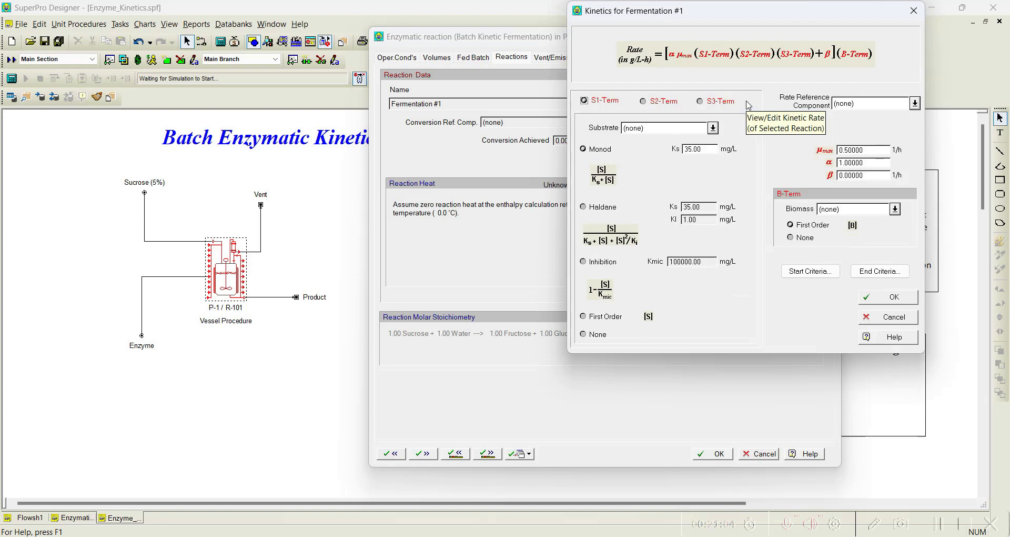
pyautogui.moveTo(713, 22); pyautogui.dragTo(387, 41)
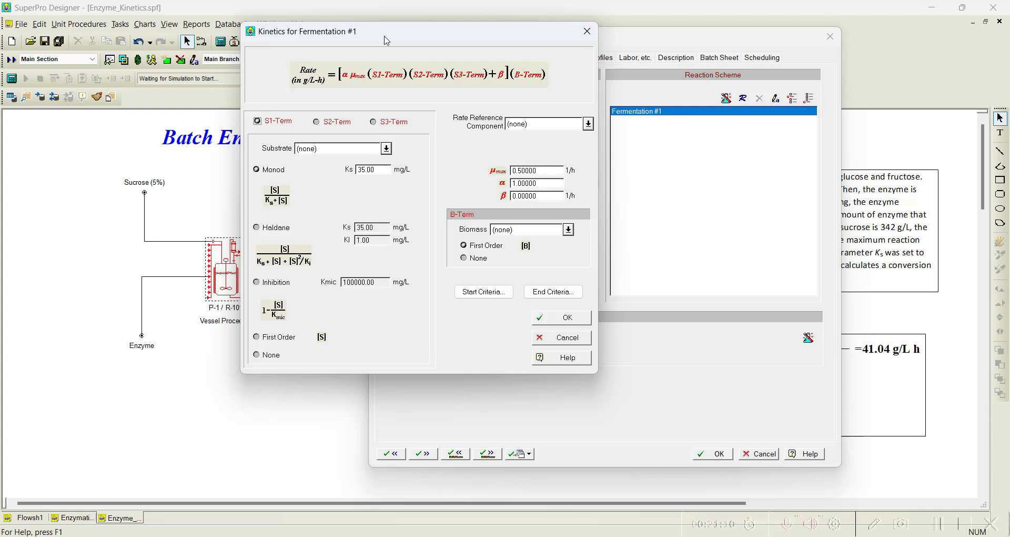
pyautogui.click(387, 149)
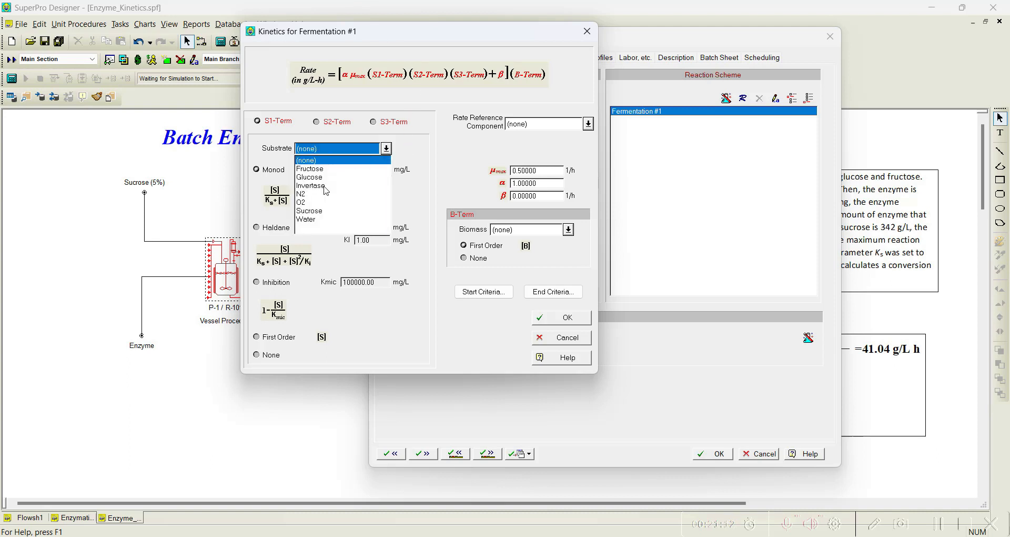
pyautogui.click(316, 210)
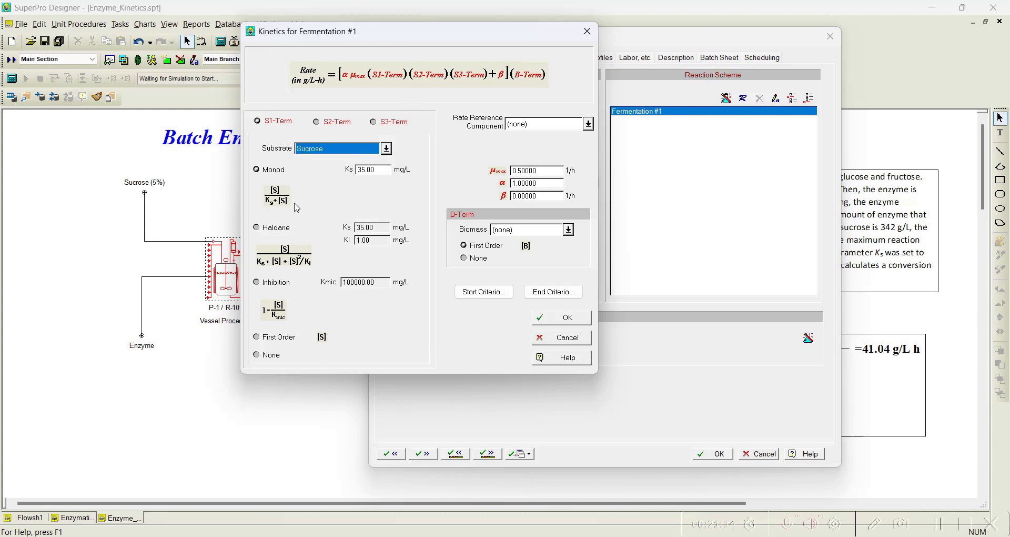
pyautogui.click(588, 124)
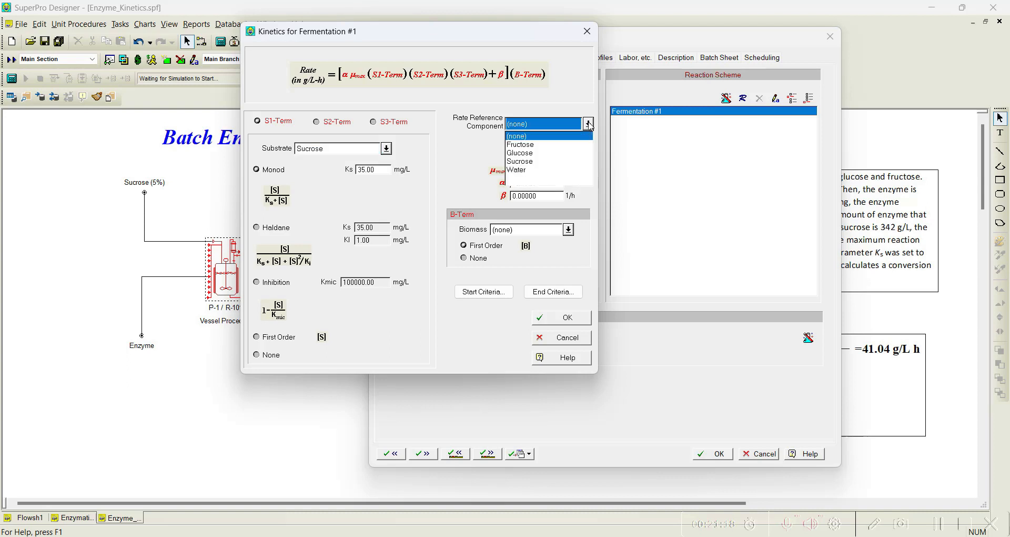
pyautogui.click(548, 161)
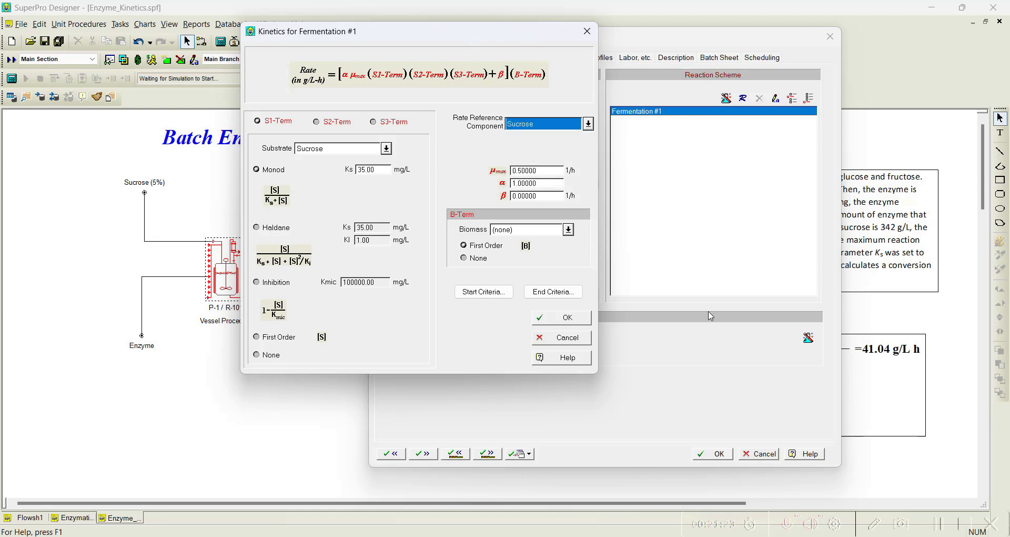
# Set the Monod Ks to 10560 mg/L and µmax to 41.04 1/h, choose None for the B-Term and accept the kinetics
pyautogui.doubleClick(377, 171)
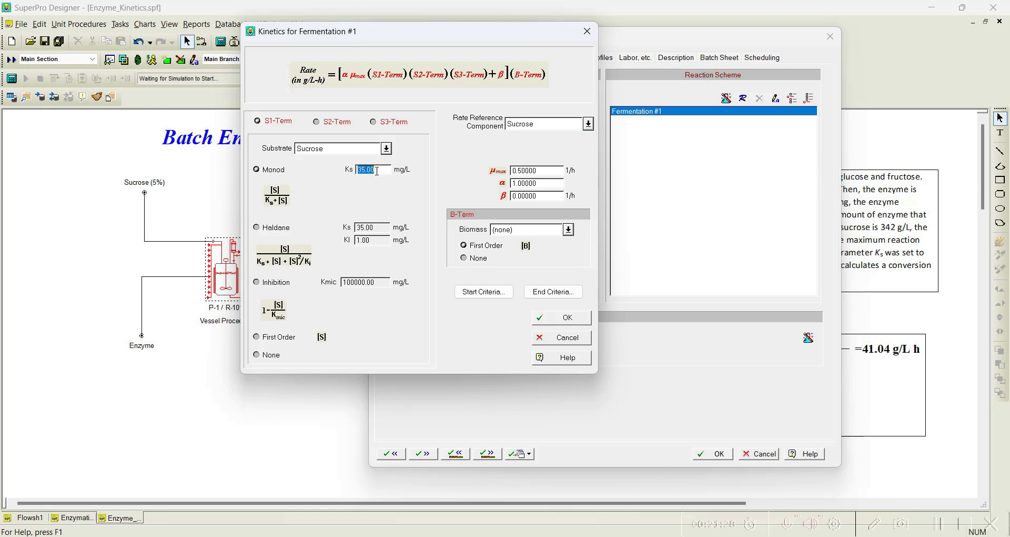
pyautogui.write('10560')
pyautogui.doubleClick(528, 171)
pyautogui.write('4')
pyautogui.click(477, 258)
pyautogui.click(568, 318)
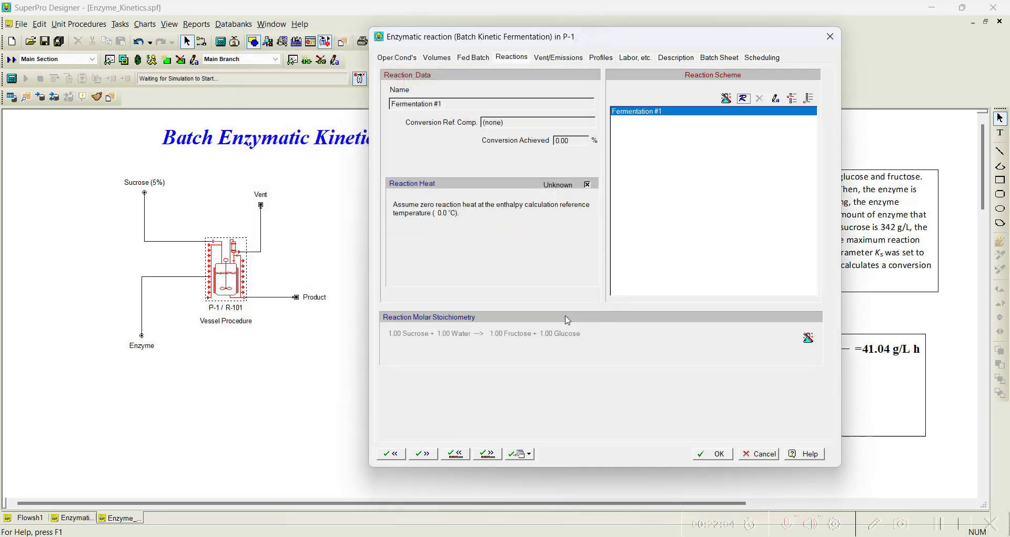
# Define the reaction heat as known with an enthalpy of -78.9 kJ/kg and Sucrose as the reference component
pyautogui.click(587, 185)
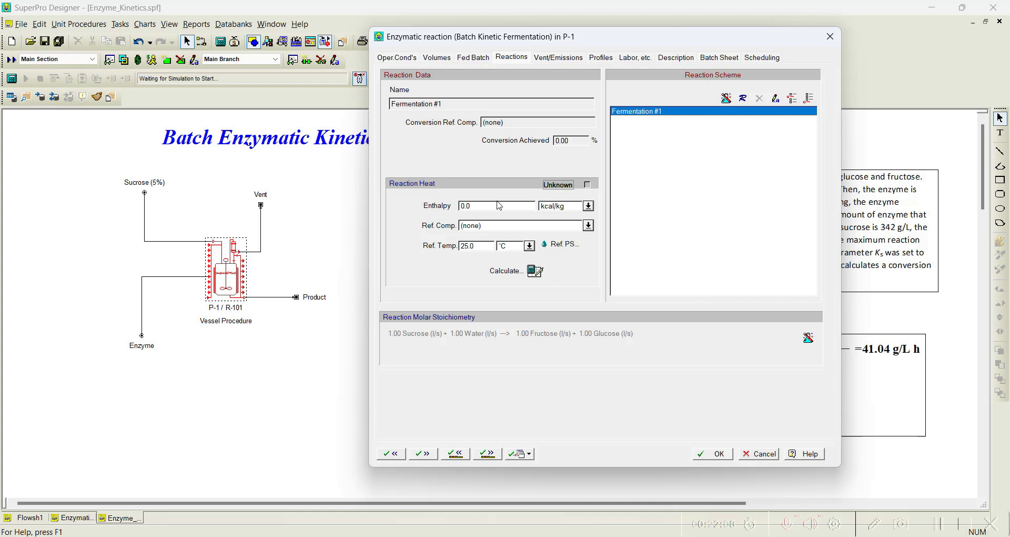
pyautogui.click(589, 206)
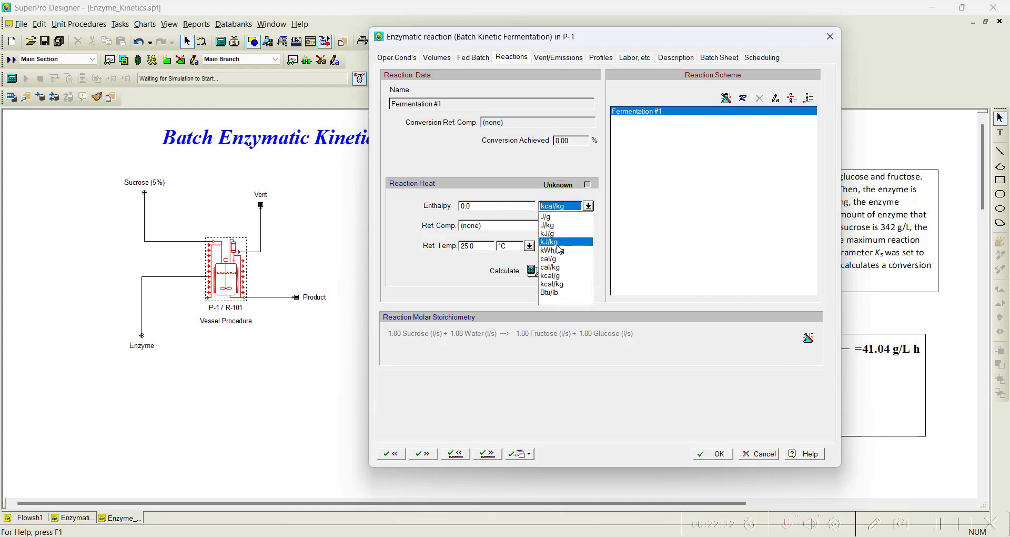
pyautogui.click(550, 242)
pyautogui.click(487, 205)
pyautogui.press('Home')
pyautogui.write('-78.9')
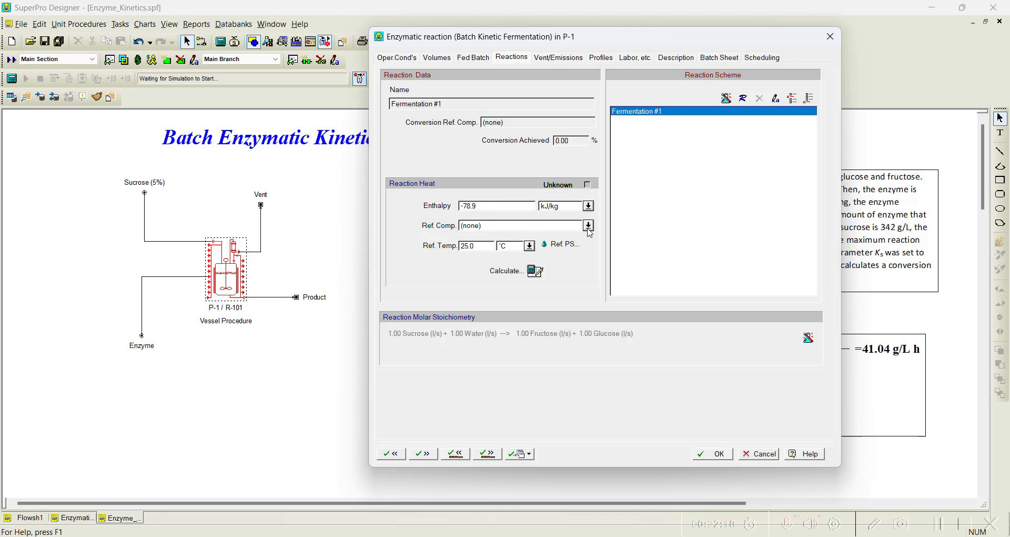
pyautogui.click(507, 225)
pyautogui.click(487, 267)
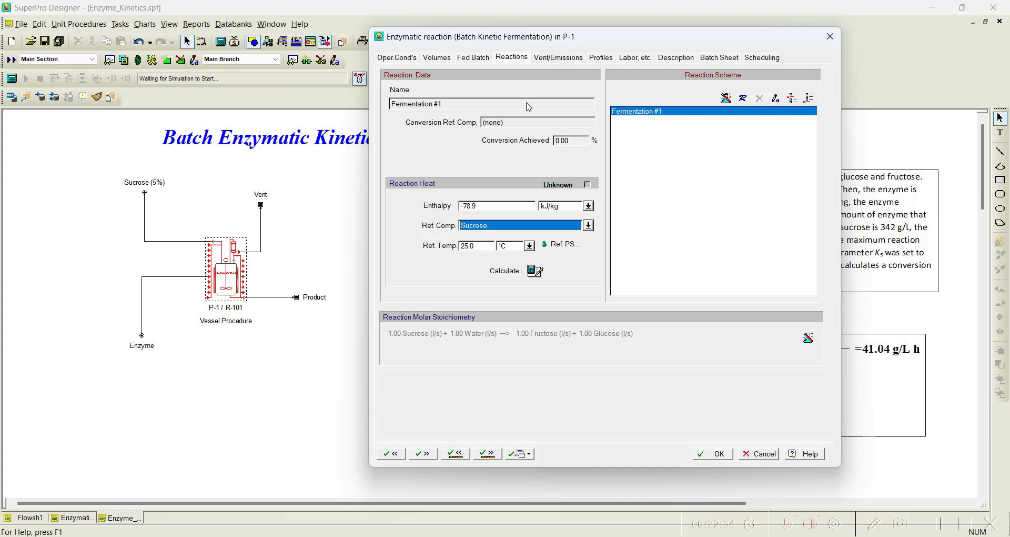
# Store the concentration profiles of Sucrose and Glucose for the enzymatic reaction and accept them, continuing to the transfer-out operation
pyautogui.click(601, 57)
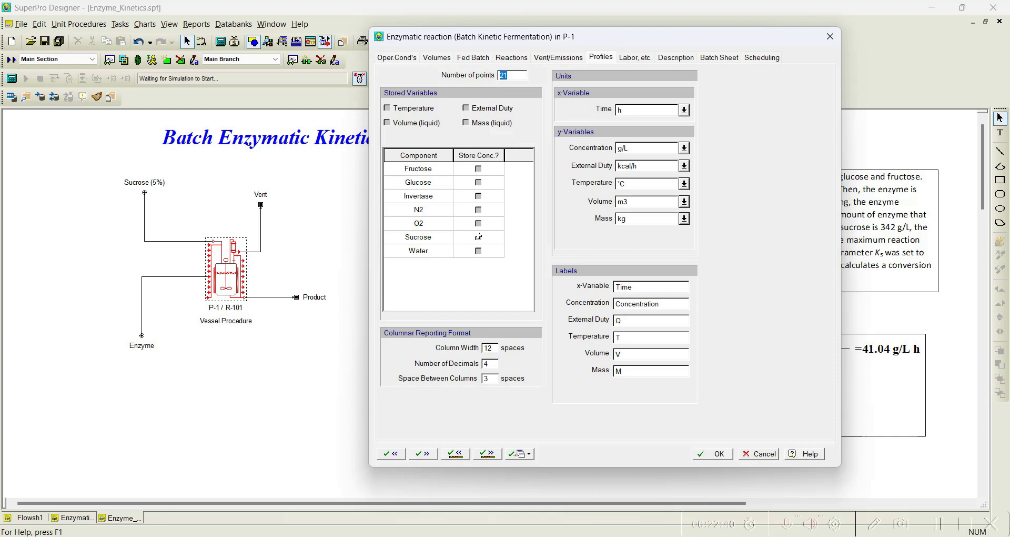
pyautogui.click(479, 241)
pyautogui.click(479, 239)
pyautogui.click(479, 187)
pyautogui.click(479, 184)
pyautogui.click(492, 454)
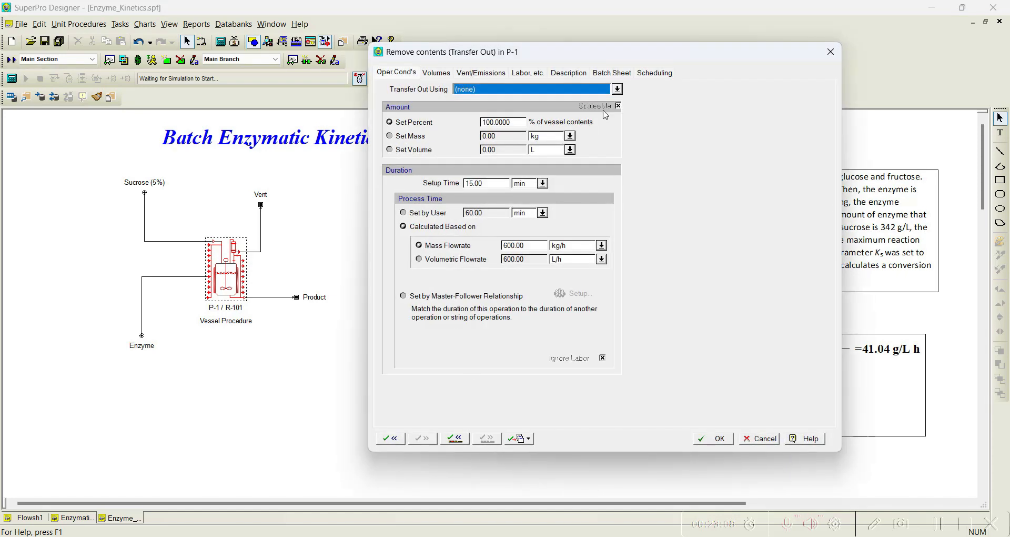
# Transfer the vessel contents out through the Product stream with 0 min setup and 3 min process time, and solve the mass and energy balances
pyautogui.click(618, 89)
pyautogui.click(498, 168)
pyautogui.doubleClick(487, 185)
pyautogui.write('0')
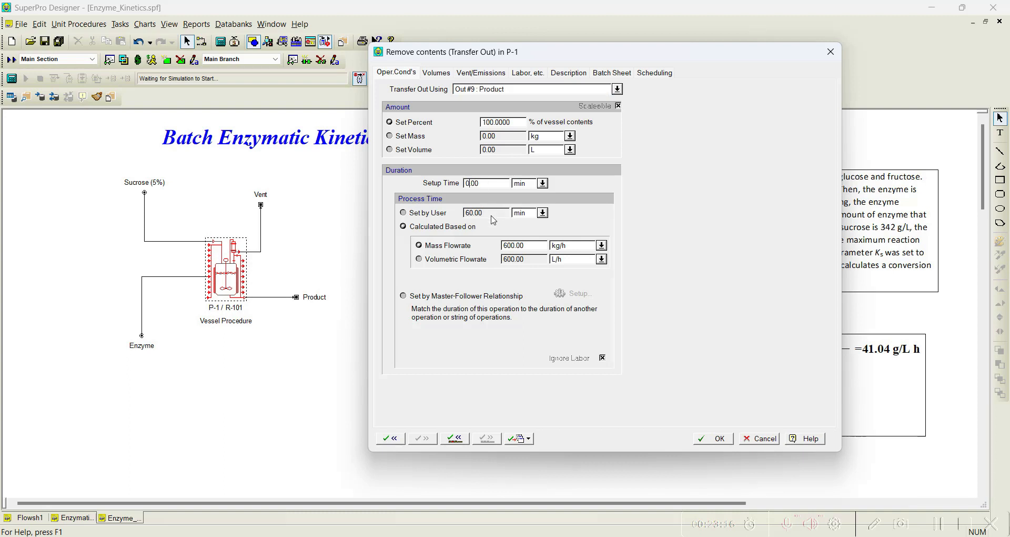
pyautogui.click(436, 213)
pyautogui.doubleClick(485, 212)
pyautogui.write('3')
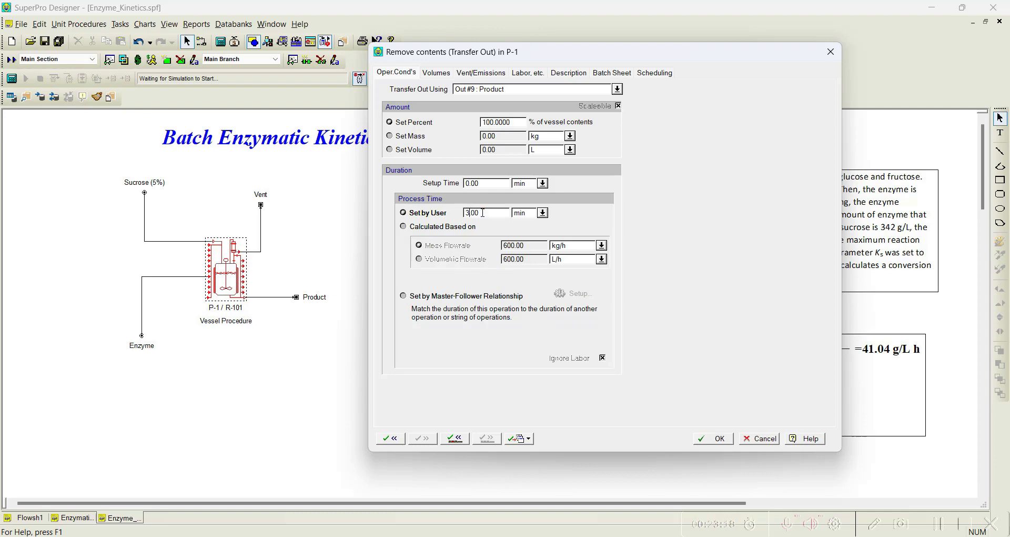
pyautogui.click(708, 439)
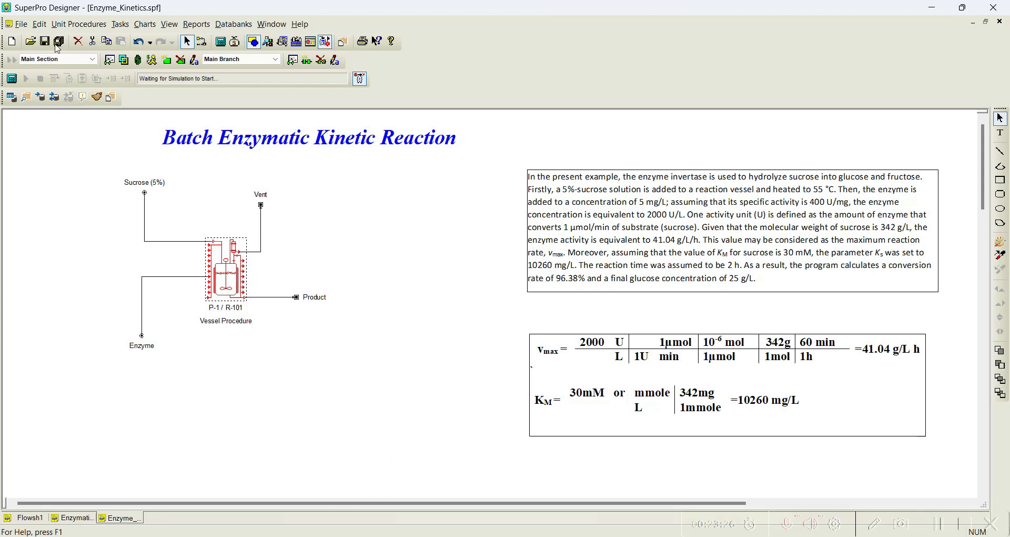
pyautogui.click(220, 41)
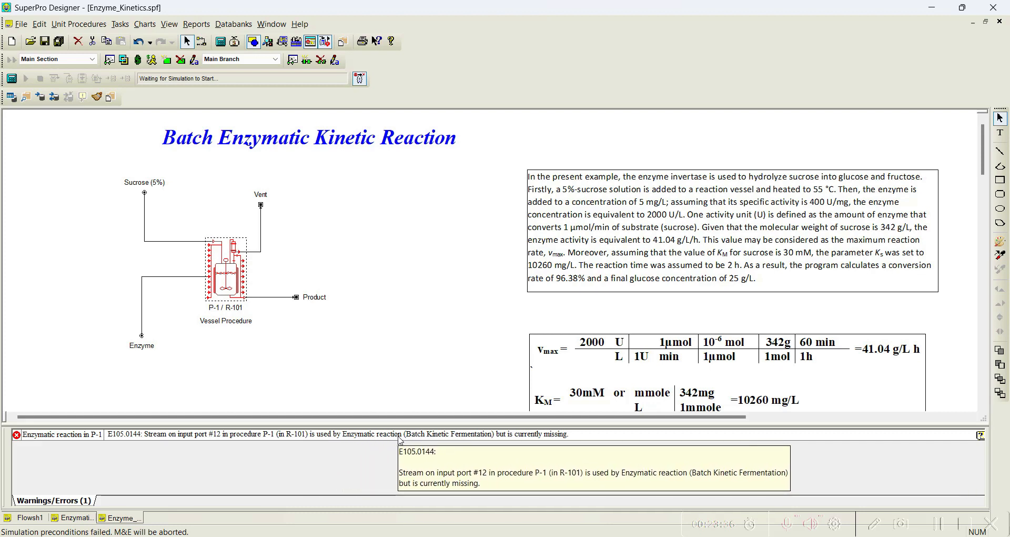
# Turn off broth aeration in P-1's enzymatic reaction operation and solve the mass and energy balances again
pyautogui.rightClick(235, 275)
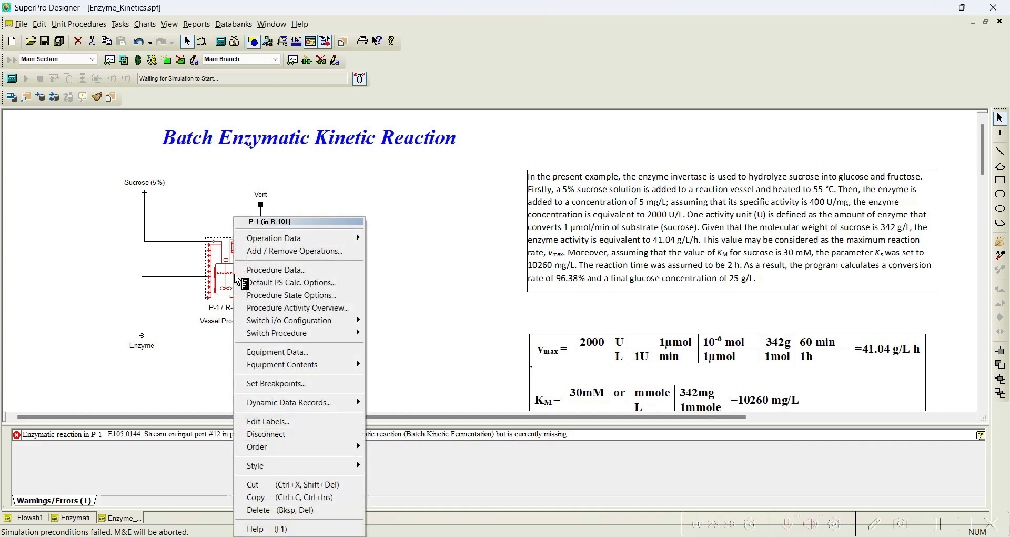
pyautogui.moveTo(305, 238)
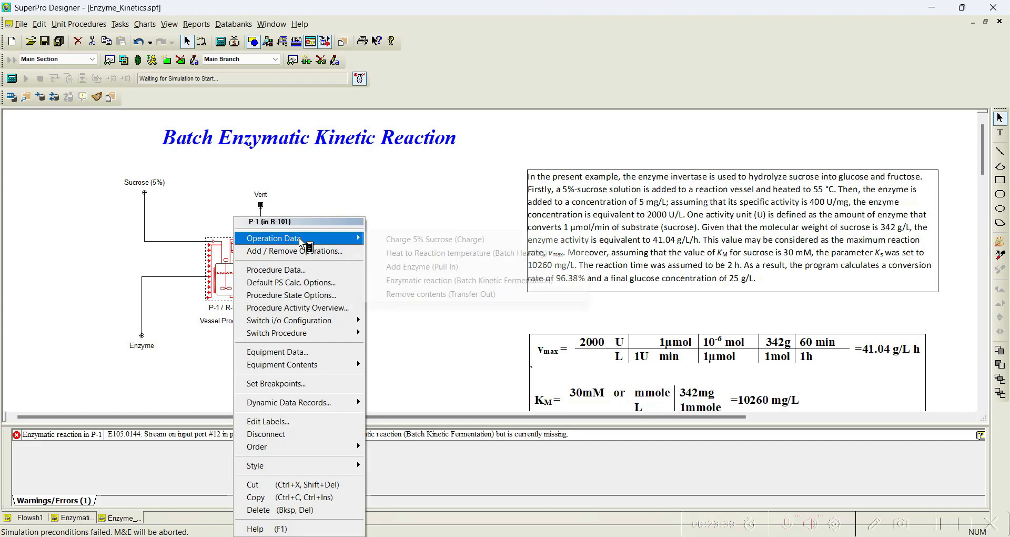
pyautogui.click(414, 254)
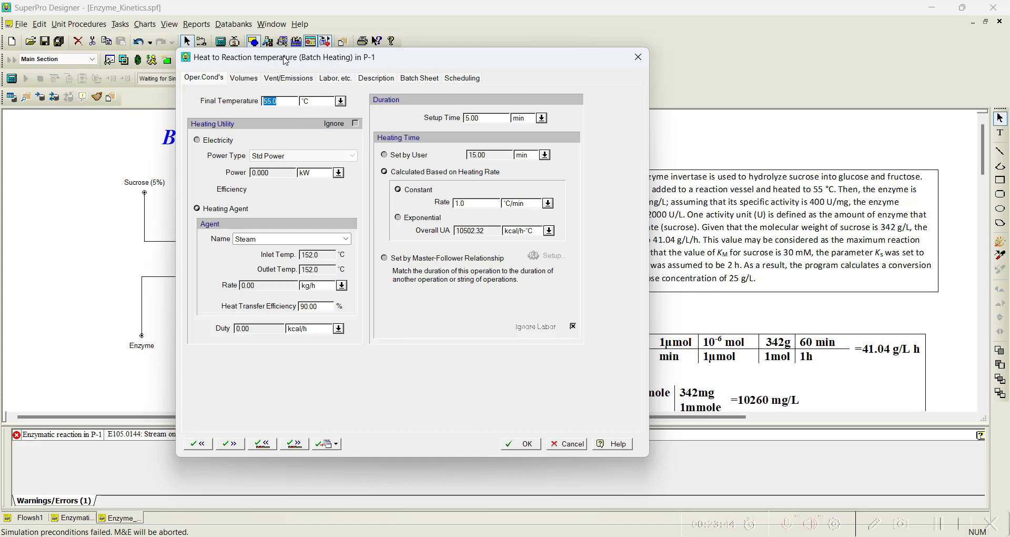
pyautogui.moveTo(285, 61); pyautogui.dragTo(419, 20)
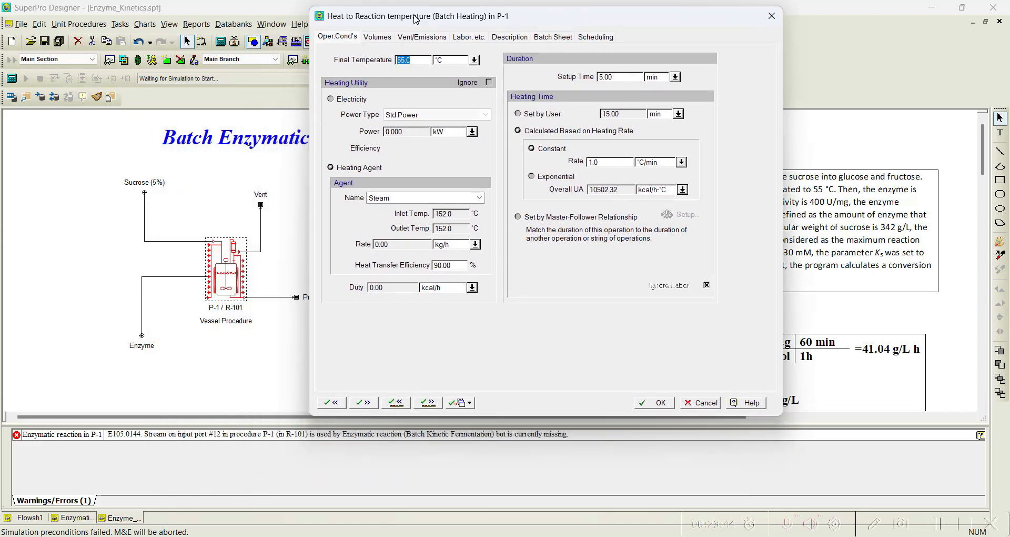
pyautogui.click(429, 403)
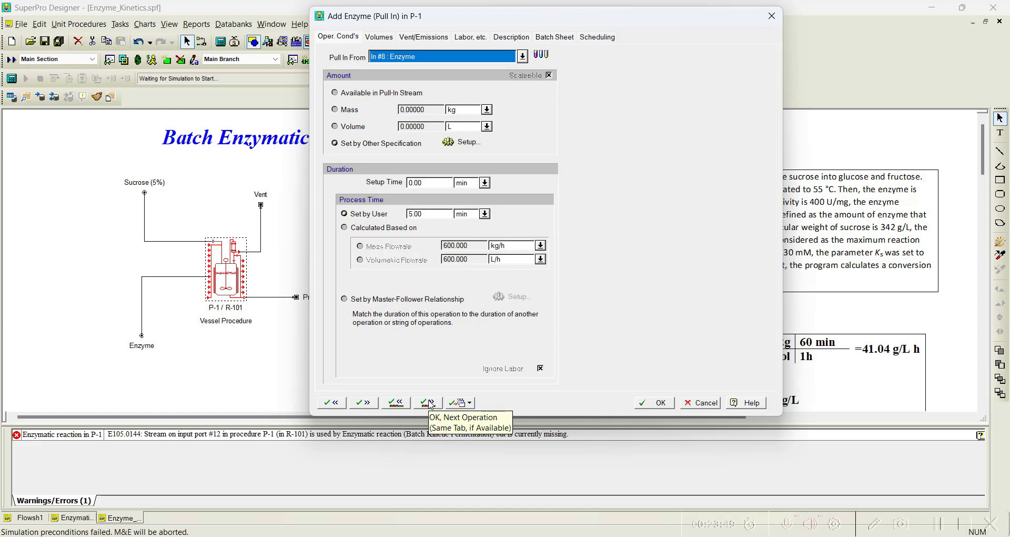
pyautogui.click(431, 404)
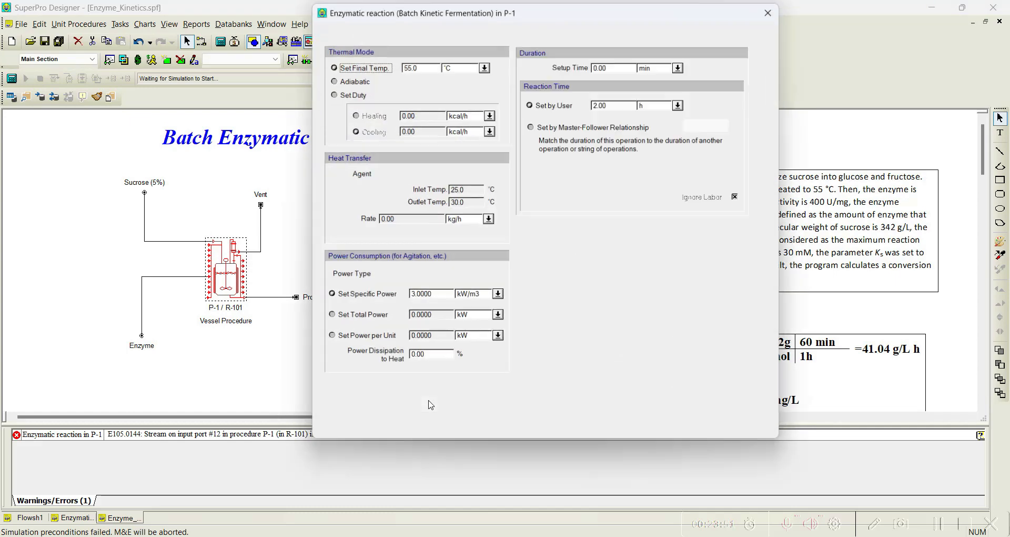
pyautogui.moveTo(538, 11); pyautogui.dragTo(638, 13)
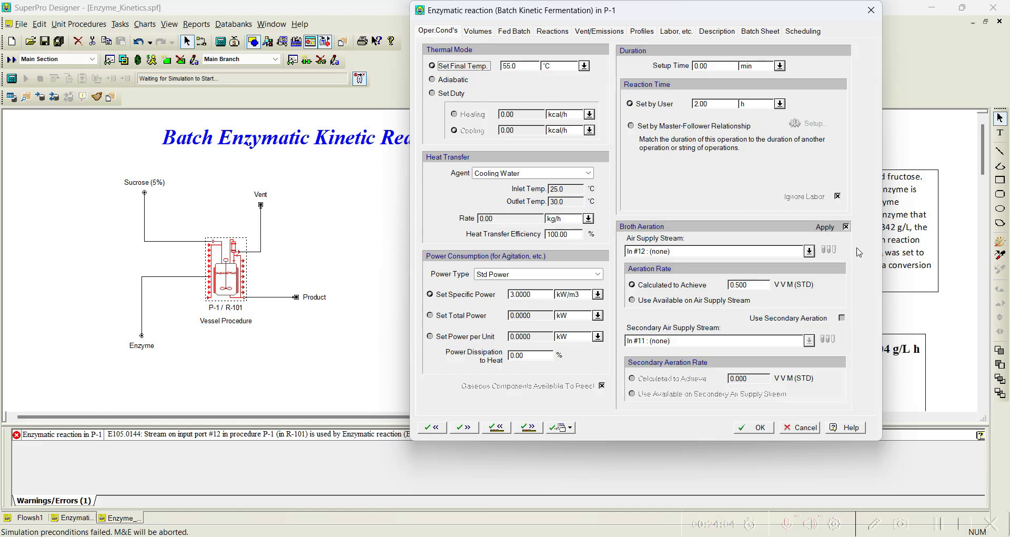
pyautogui.click(845, 227)
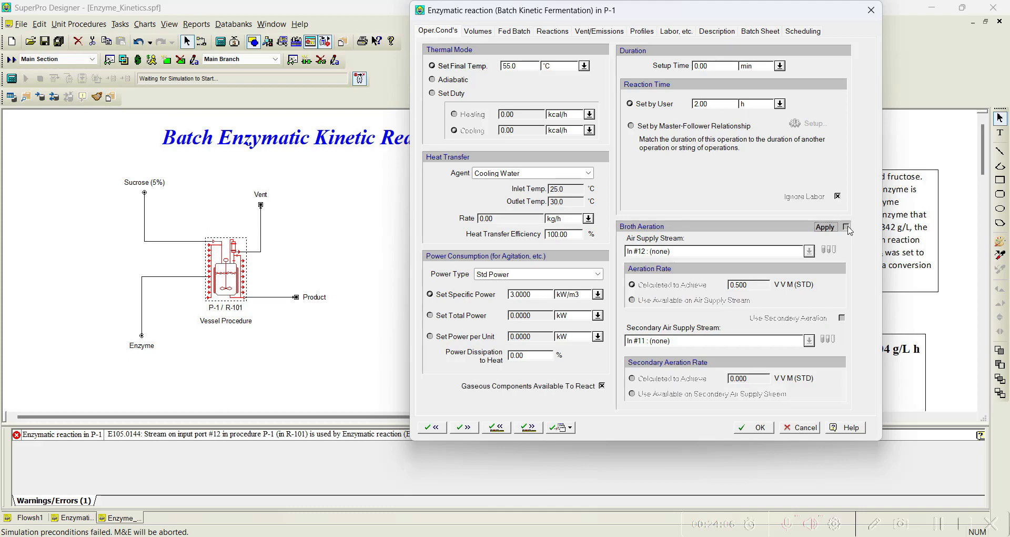
pyautogui.click(754, 427)
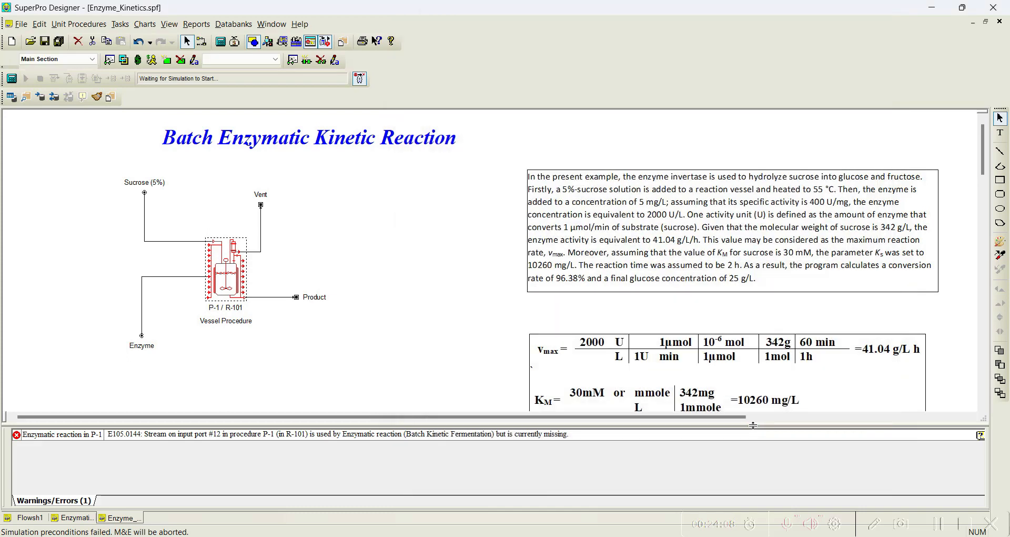
pyautogui.click(221, 41)
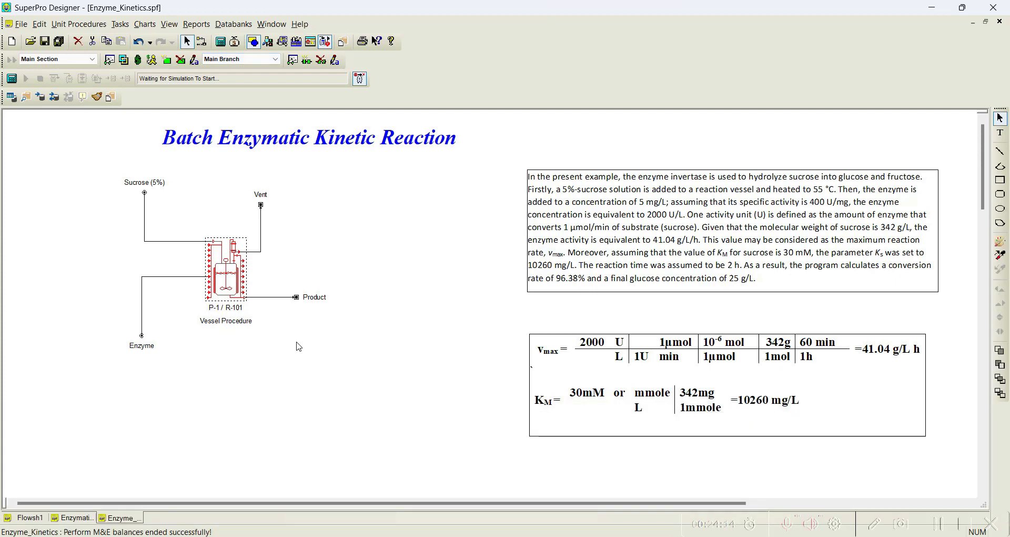
# Examine the component flowrates and concentrations of the Product stream
pyautogui.doubleClick(268, 297)
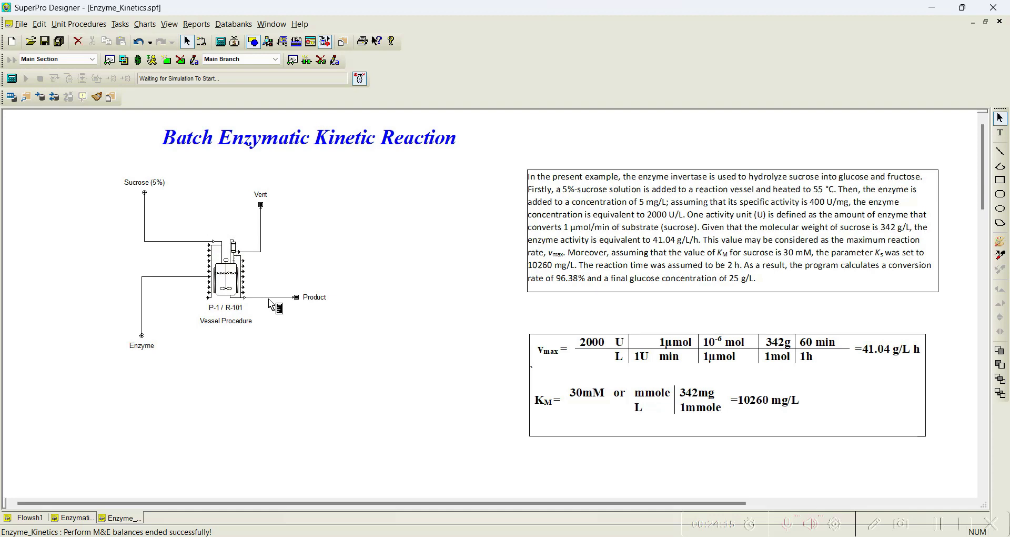
pyautogui.moveTo(227, 96); pyautogui.dragTo(577, 67)
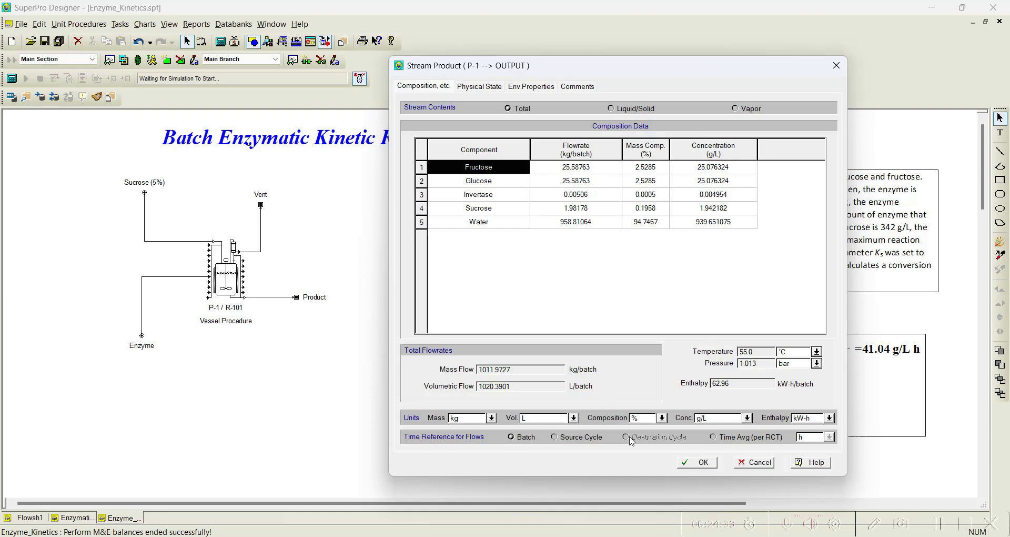
pyautogui.click(686, 467)
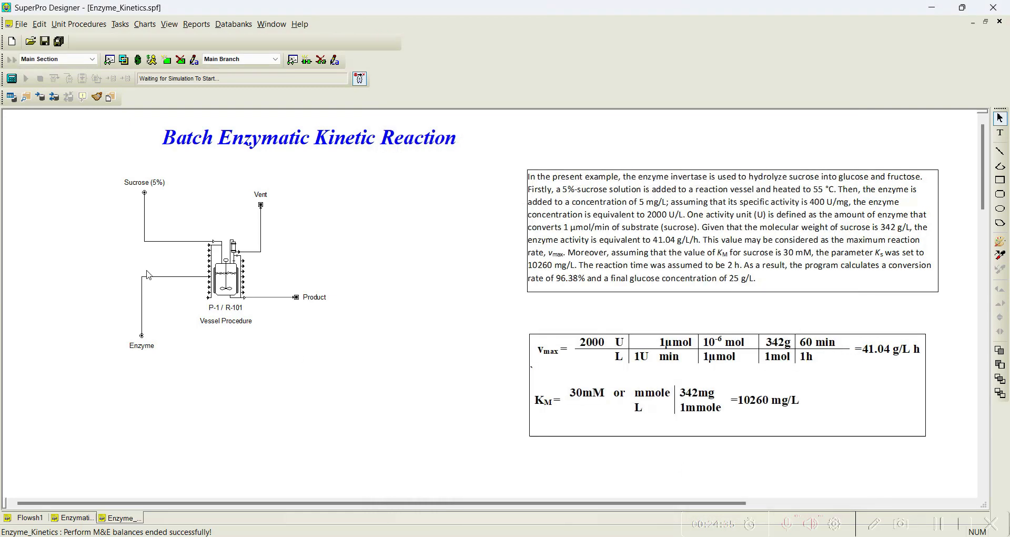
# Switch the Enzyme stream's mass unit to g to examine its invertase flowrate, and accept the change
pyautogui.doubleClick(174, 283)
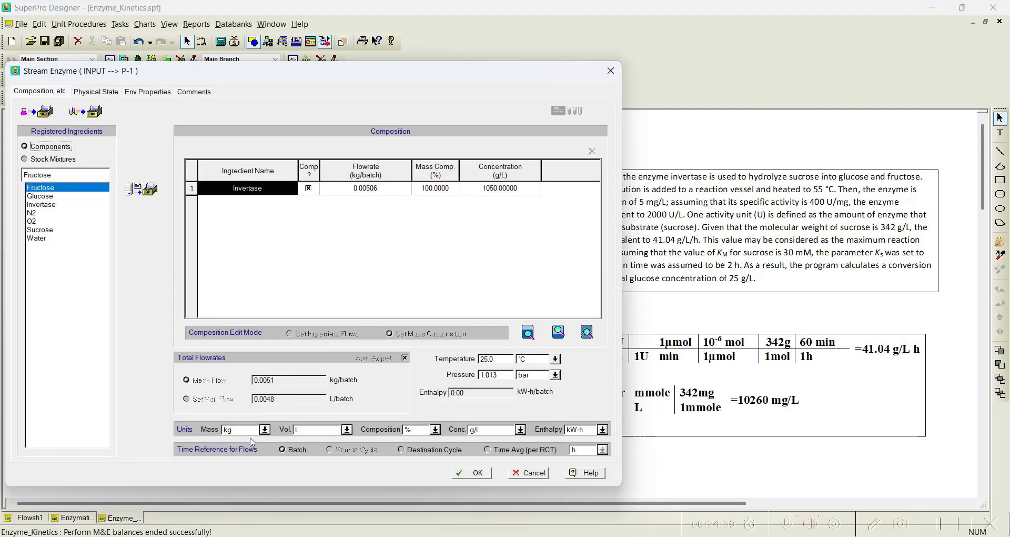
pyautogui.click(265, 429)
pyautogui.click(237, 446)
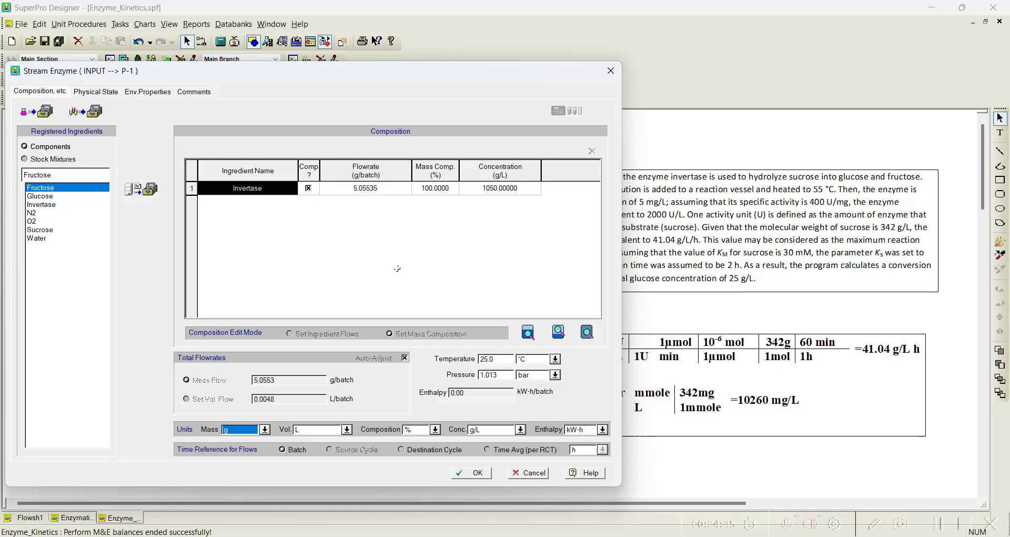
pyautogui.click(473, 472)
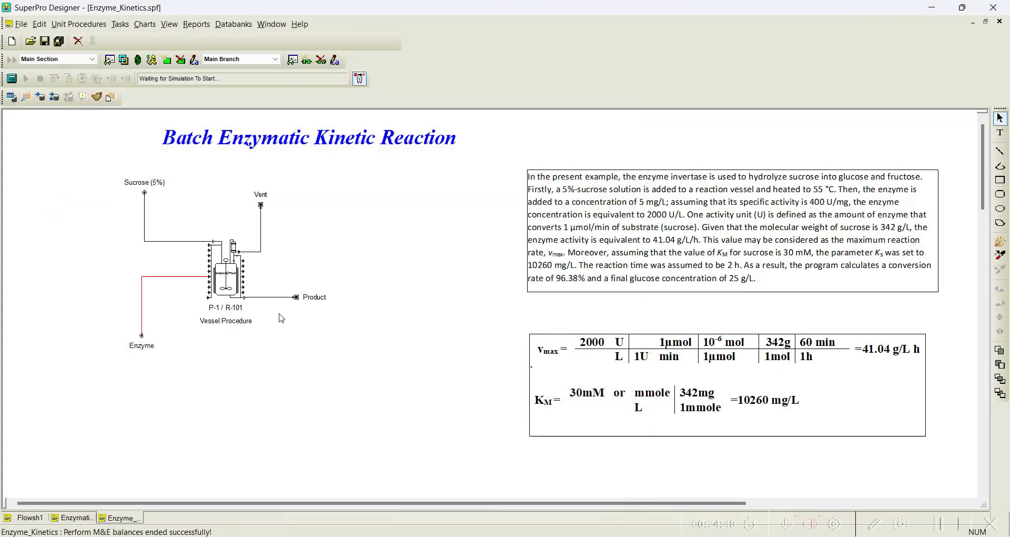
# Examine the sucrose conversion achieved by the reaction in P-1's enzymatic reaction operation, and close its data
pyautogui.rightClick(235, 279)
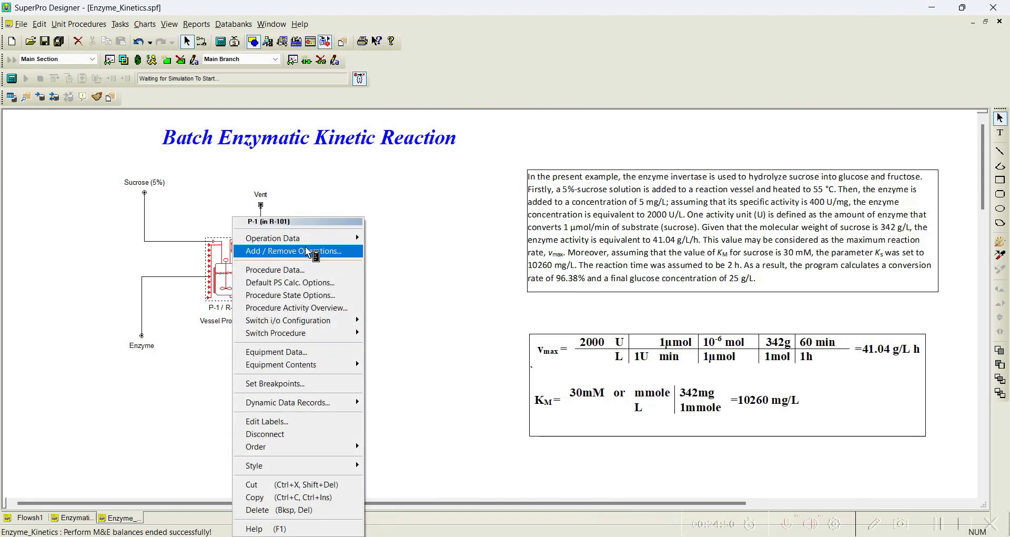
pyautogui.moveTo(335, 243)
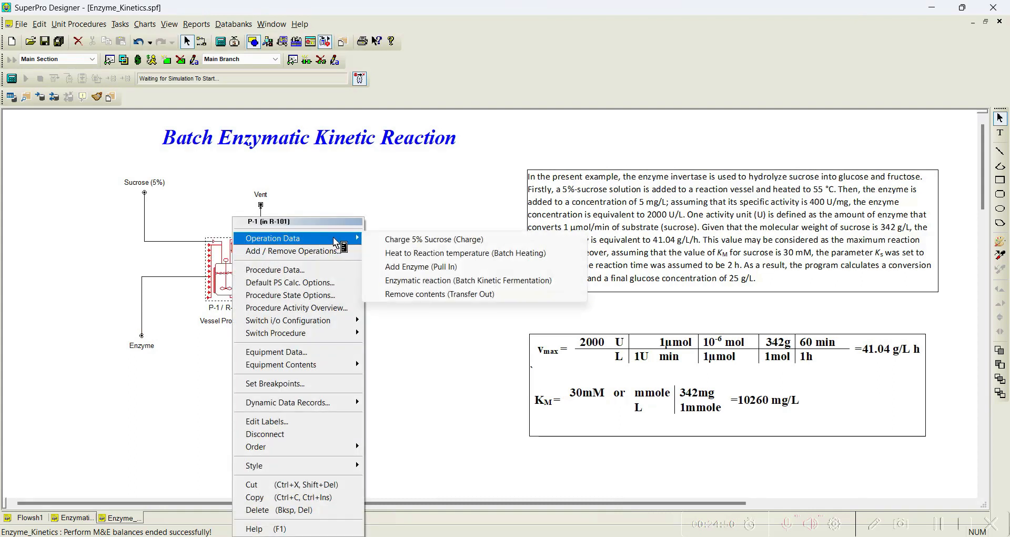
pyautogui.click(437, 281)
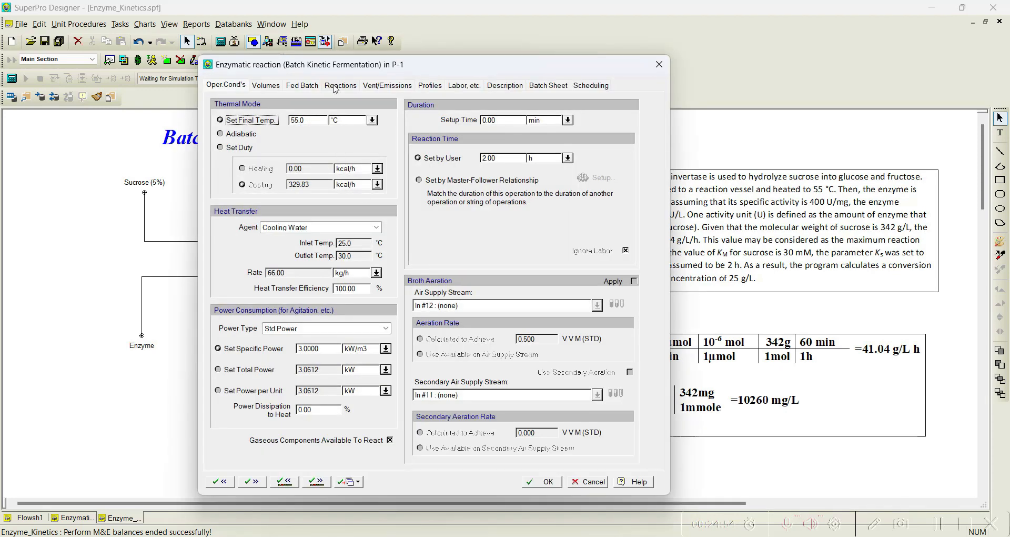
pyautogui.click(337, 86)
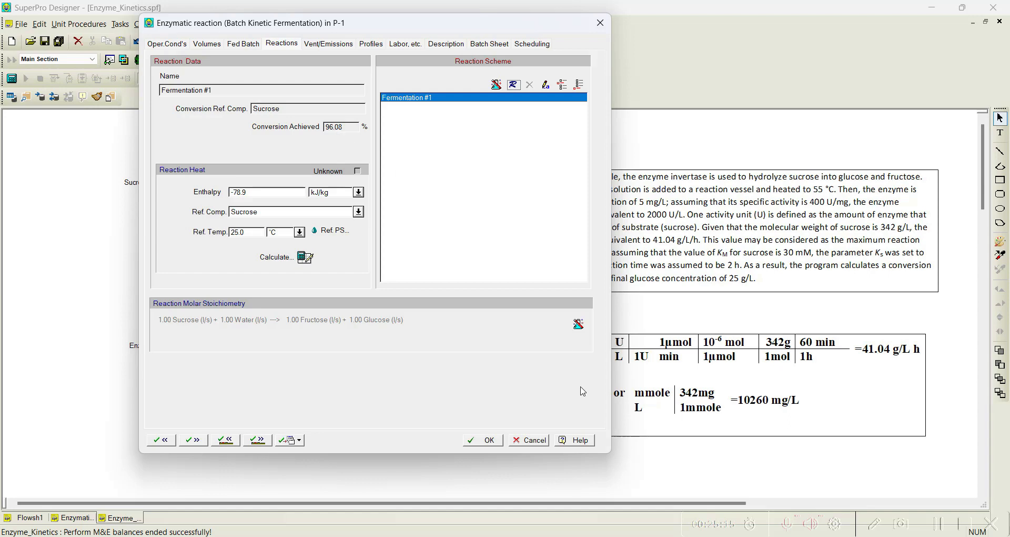
pyautogui.click(478, 440)
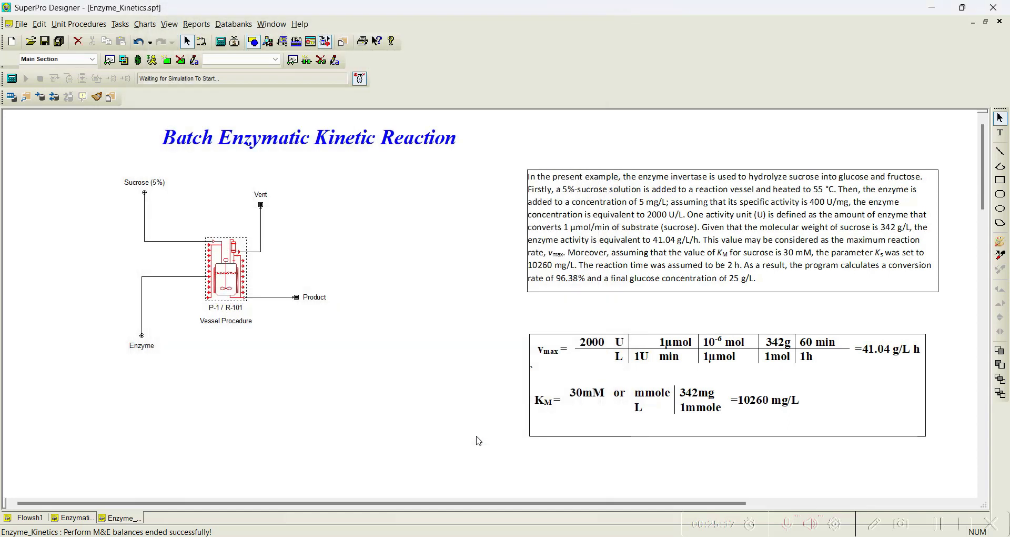
pyautogui.rightClick(228, 276)
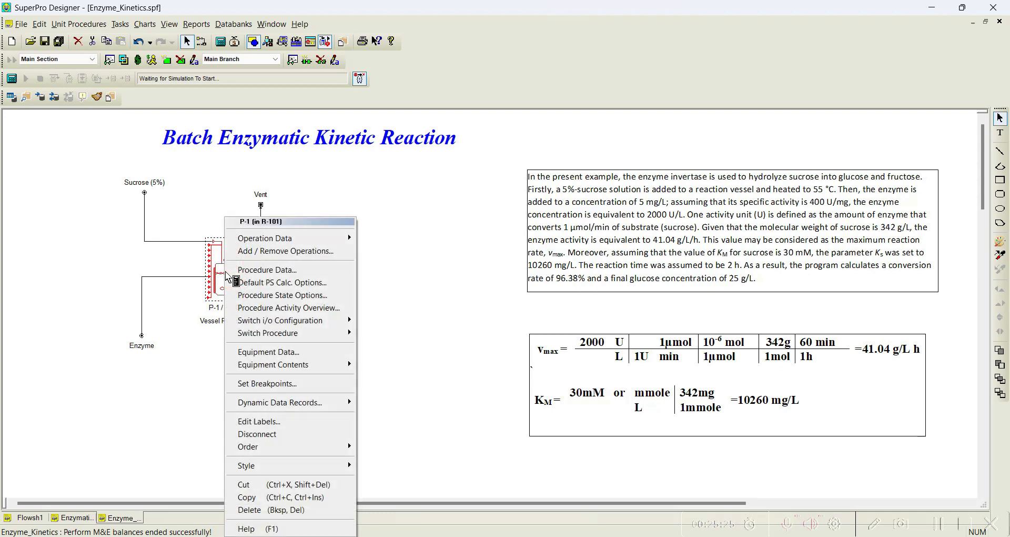
pyautogui.moveTo(322, 403)
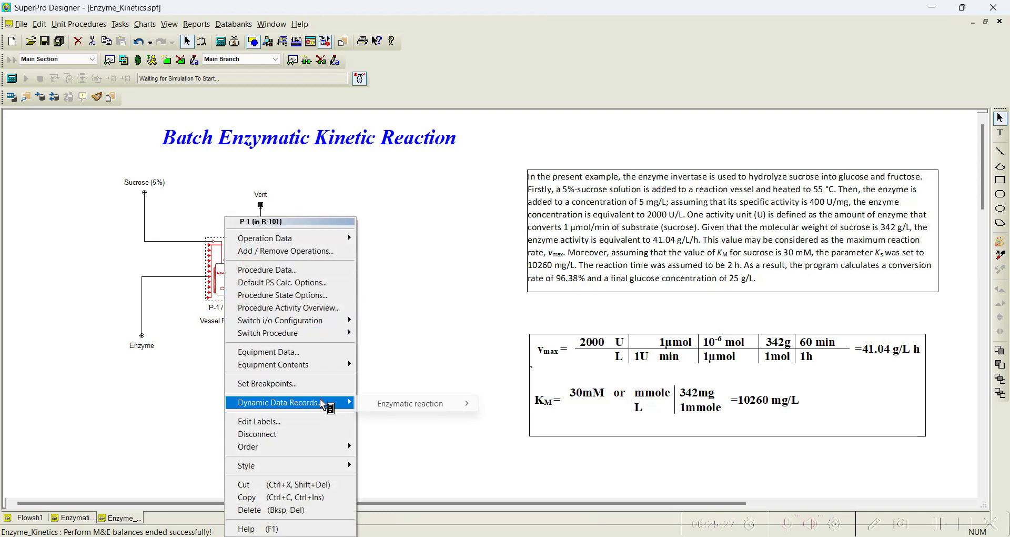
pyautogui.moveTo(415, 405)
pyautogui.moveTo(556, 447)
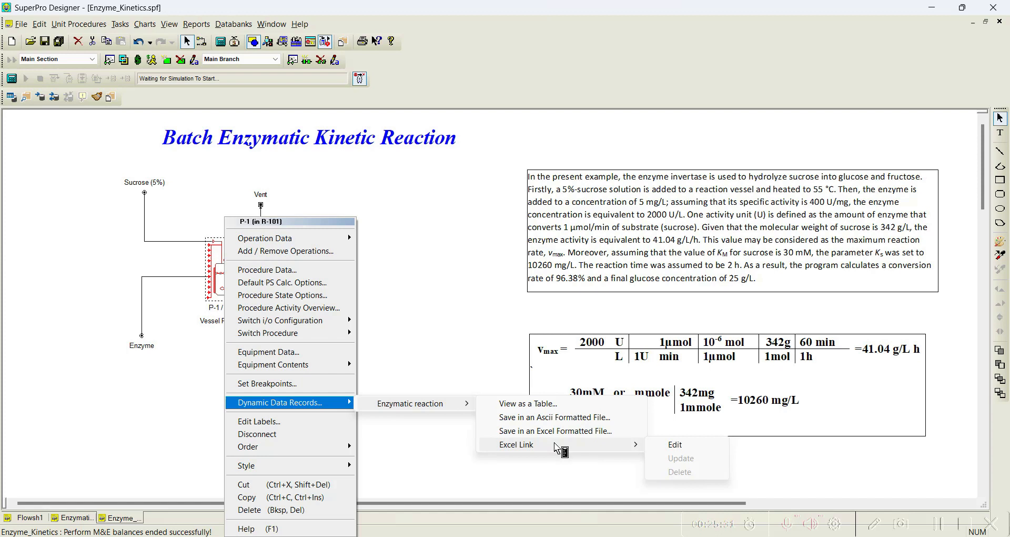
pyautogui.click(426, 280)
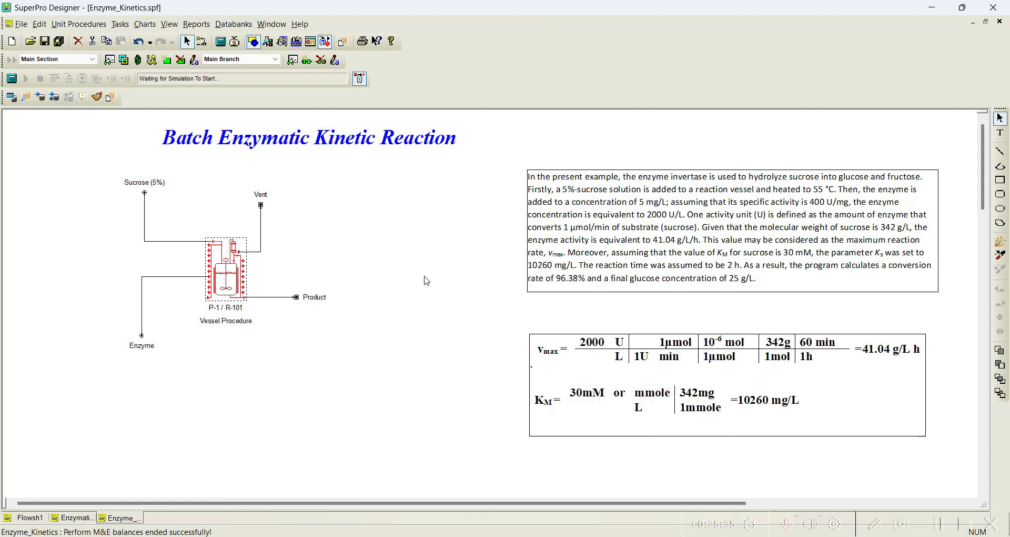
# Switch to File Explorer and create an Excel worksheet named Enzyme_Kinetics.xlsx in the Enzyme Kinetics folder
pyautogui.moveTo(491, 536)
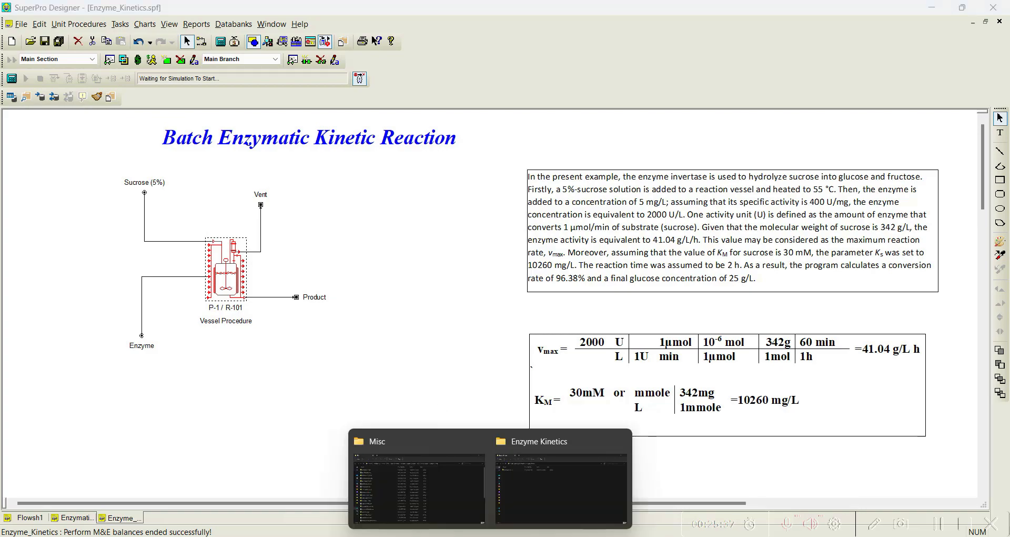
pyautogui.click(538, 504)
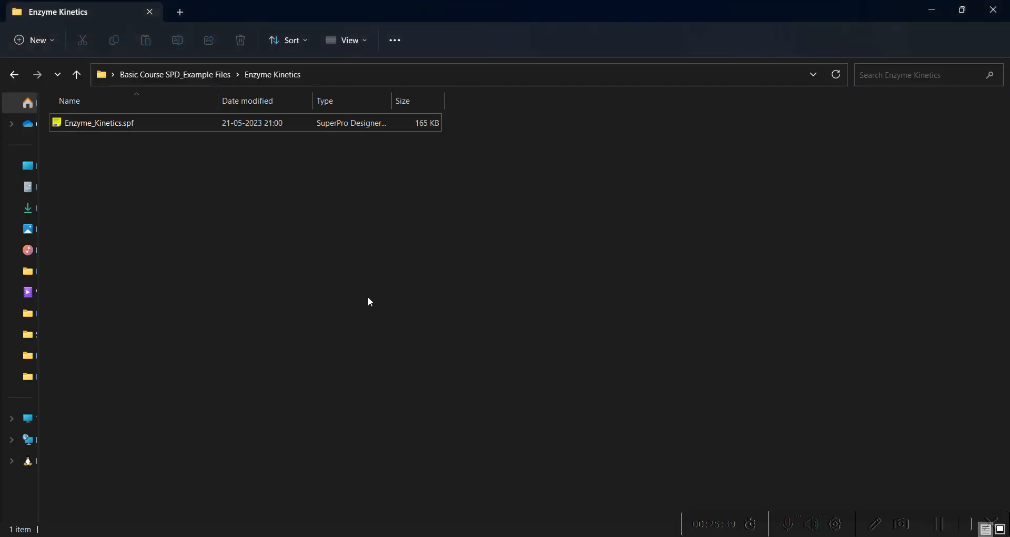
pyautogui.rightClick(198, 242)
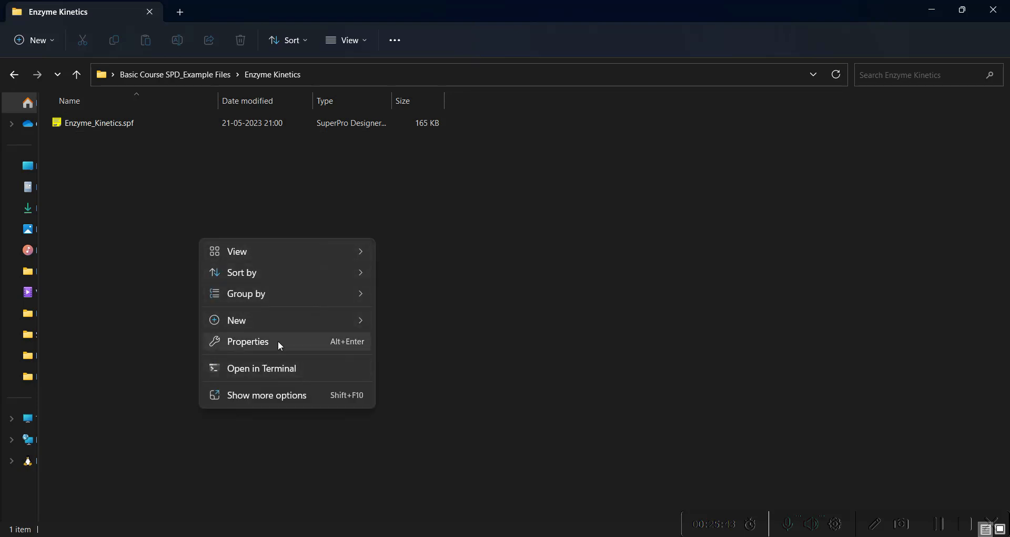
pyautogui.moveTo(358, 316)
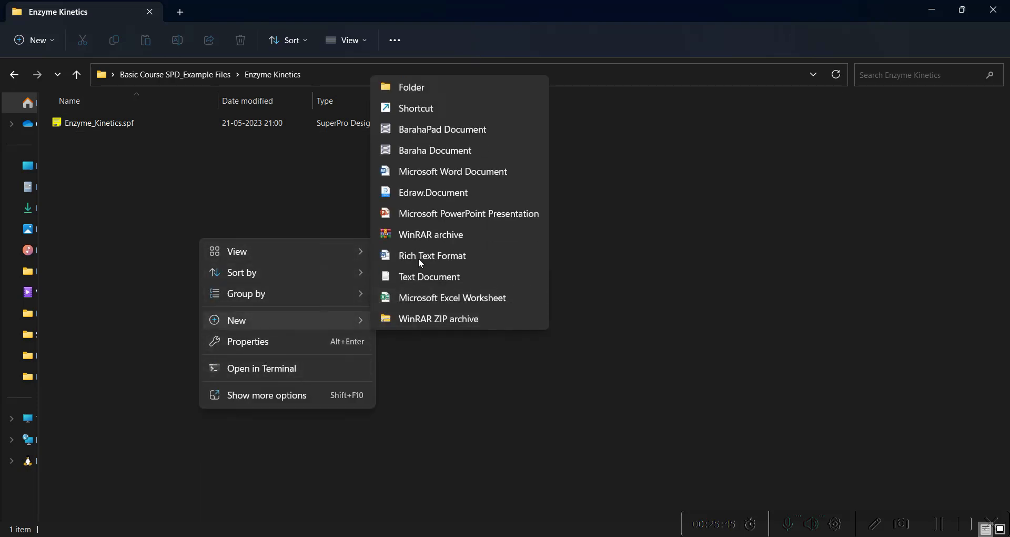
pyautogui.click(440, 297)
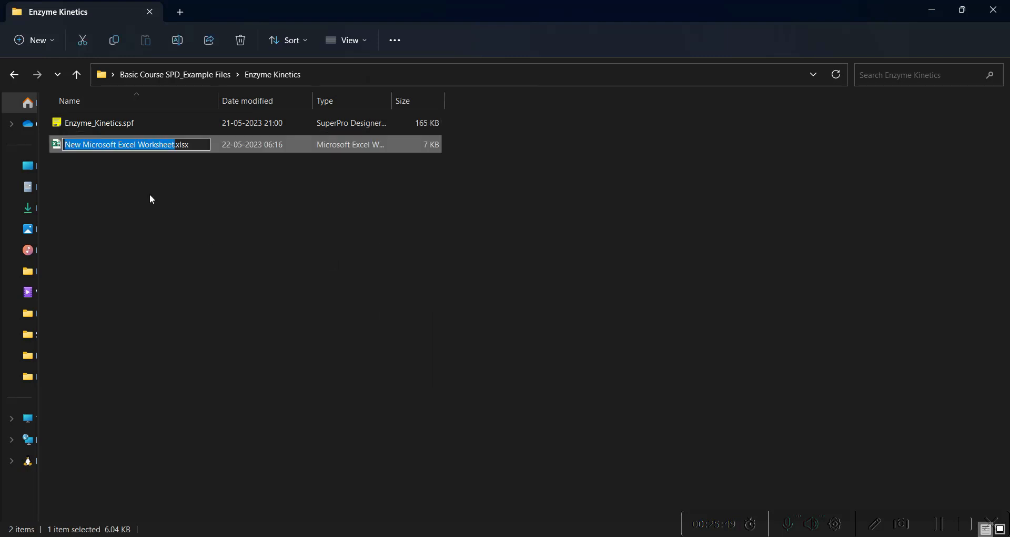
pyautogui.write('Enzyme_Kinetics')
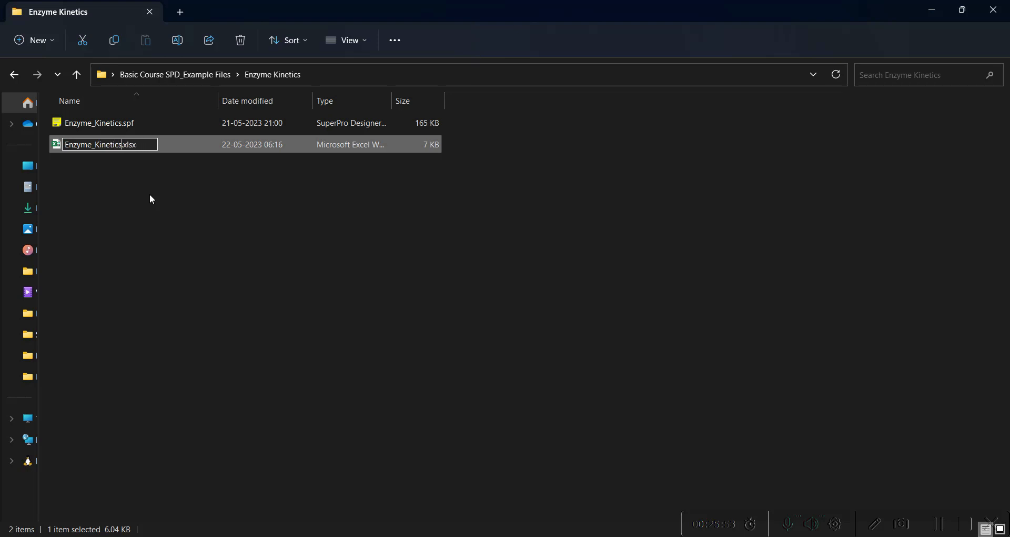
pyautogui.click(150, 195)
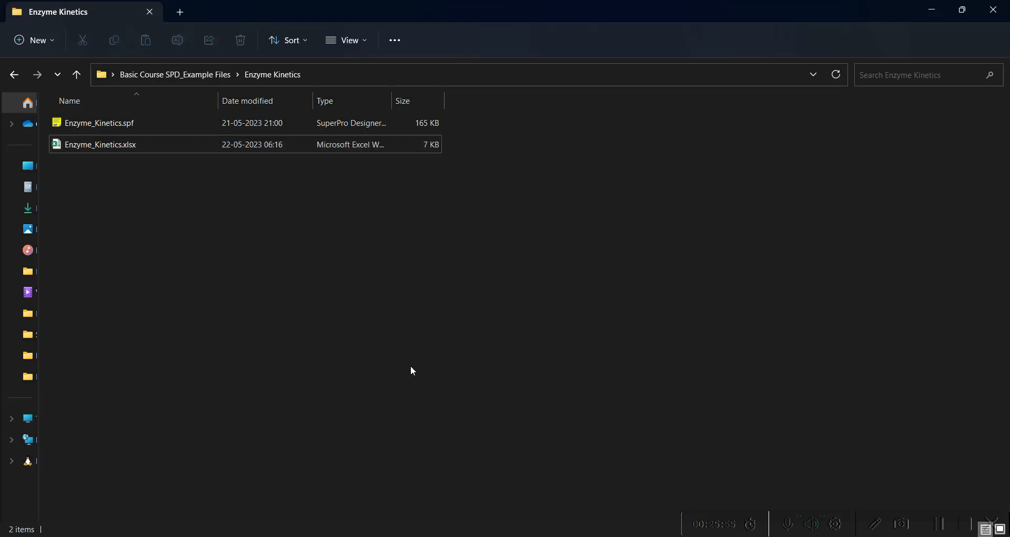
# Switch back to SuperPro Designer and save the Enzyme_Kinetics flowsheet
pyautogui.click(556, 534)
pyautogui.rightClick(229, 279)
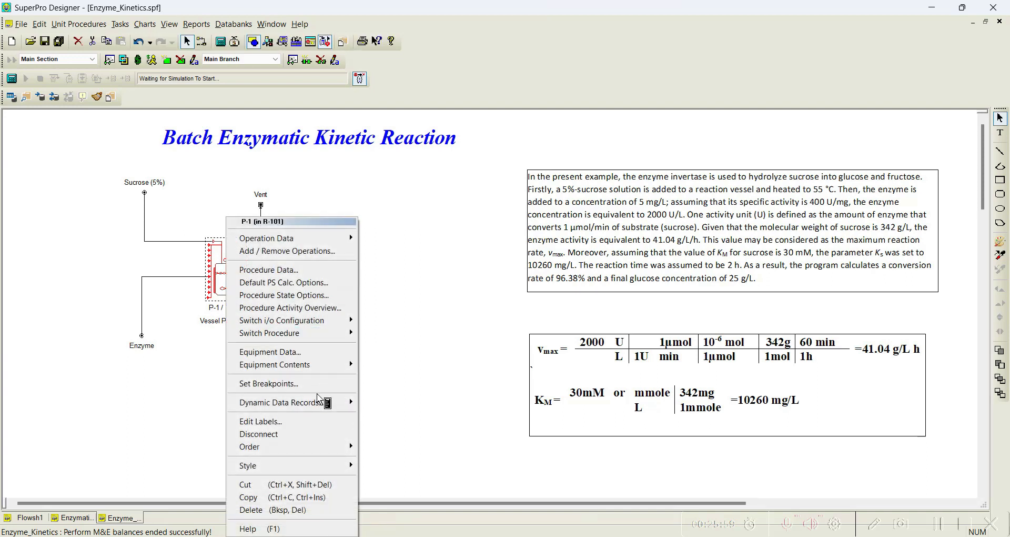
pyautogui.click(461, 340)
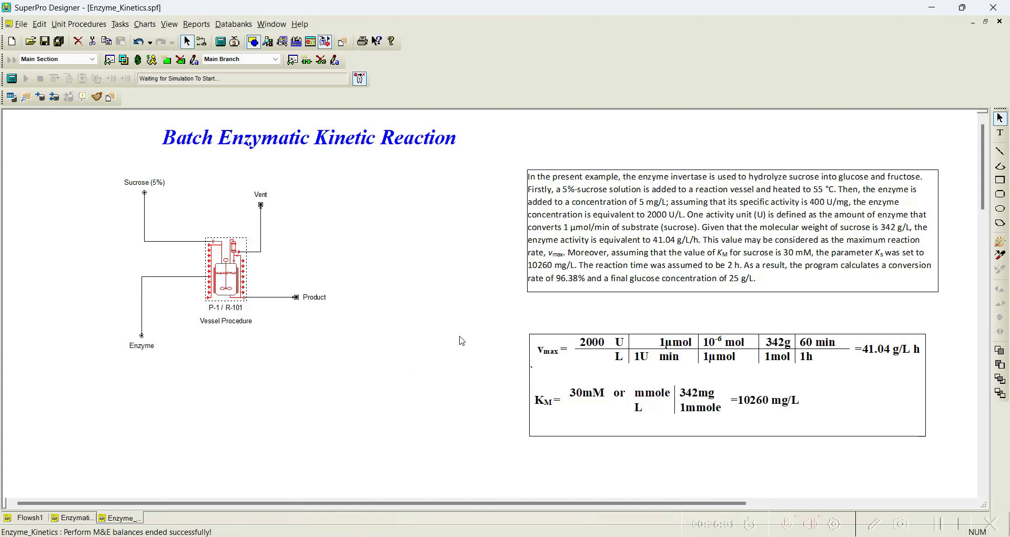
pyautogui.hotkey('ctrl', 's')
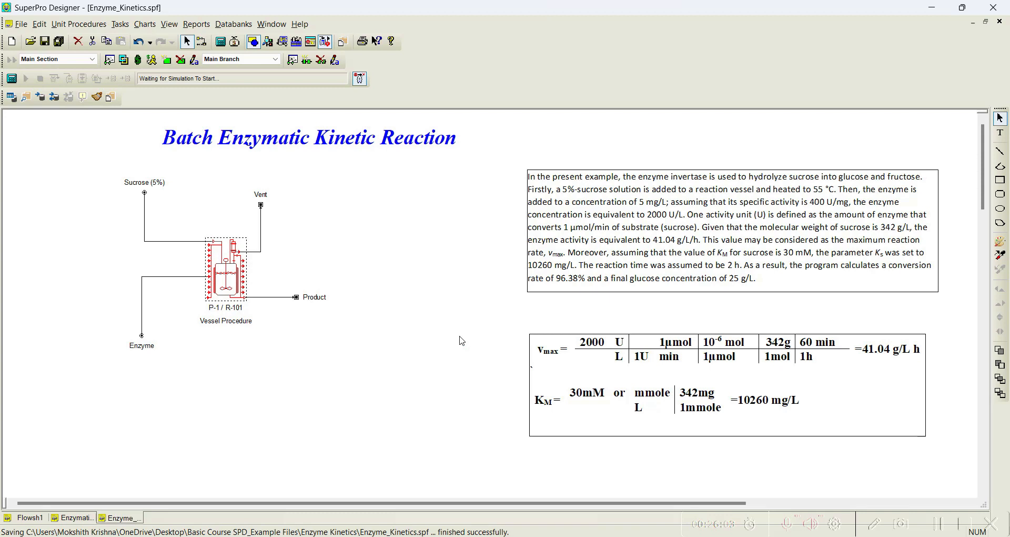
# Link the dynamic data records of P-1's enzymatic reaction to Sheet1 of Enzyme_Kinetics.xlsx, starting at column A, row 1
pyautogui.rightClick(236, 280)
pyautogui.moveTo(361, 402)
pyautogui.moveTo(416, 404)
pyautogui.moveTo(533, 445)
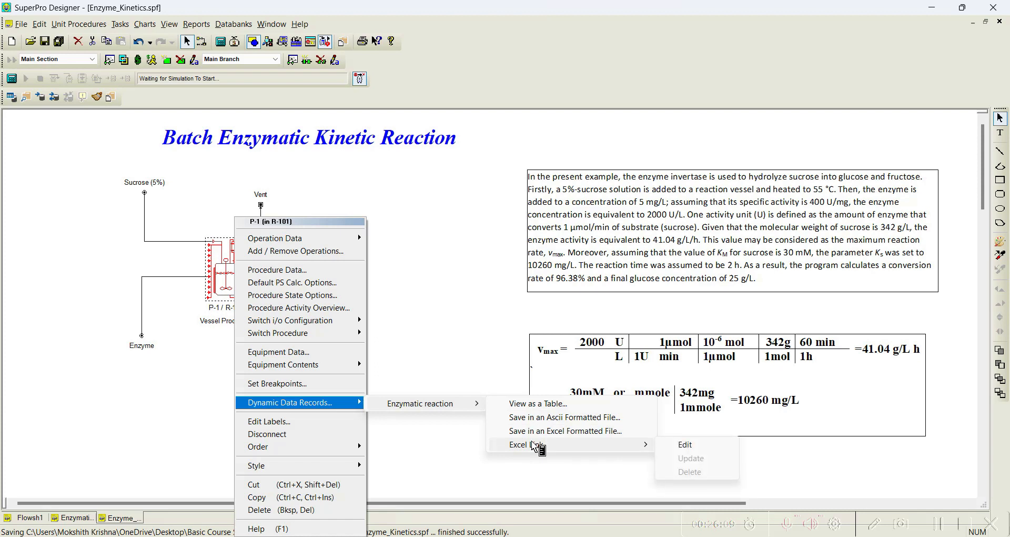
pyautogui.click(691, 447)
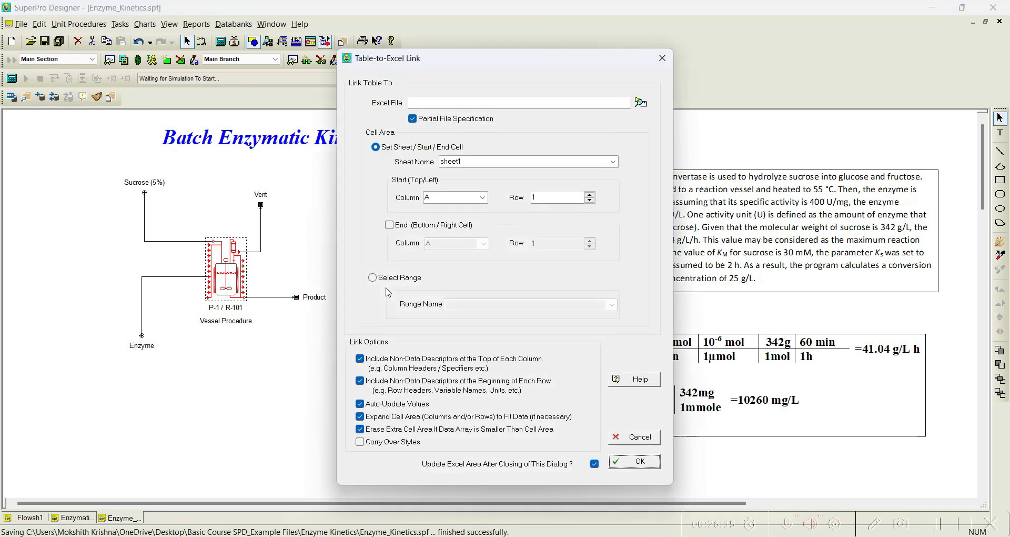
pyautogui.click(642, 101)
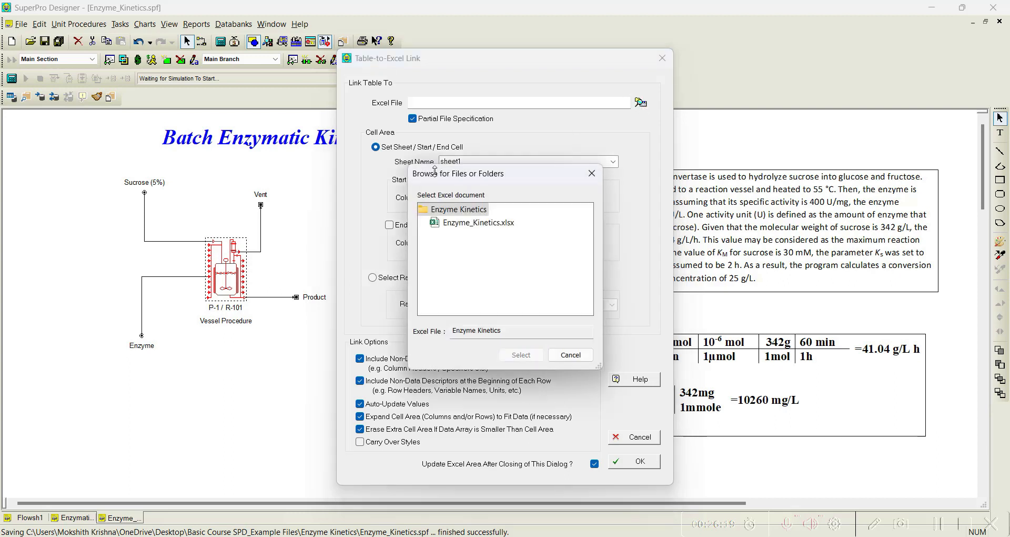
pyautogui.click(458, 224)
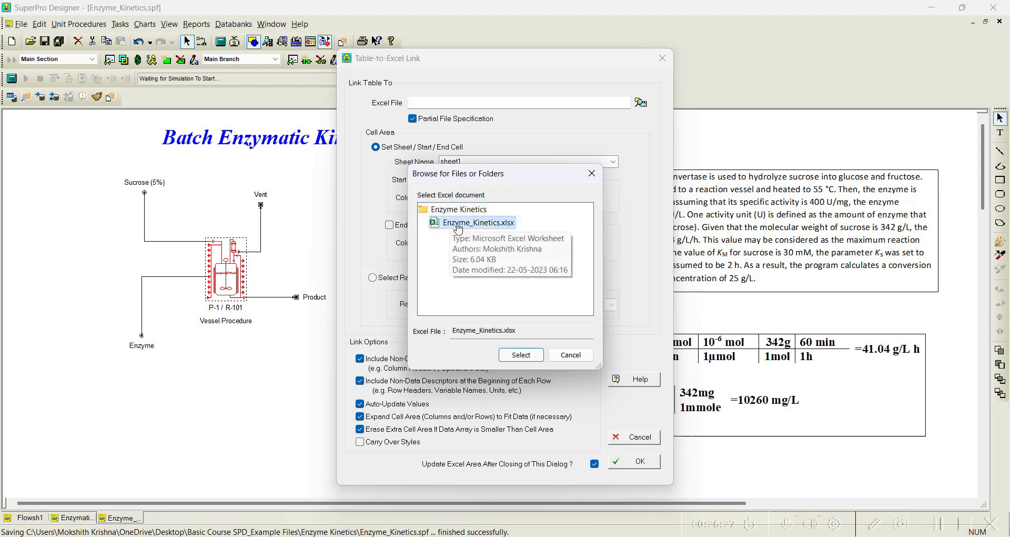
pyautogui.click(521, 354)
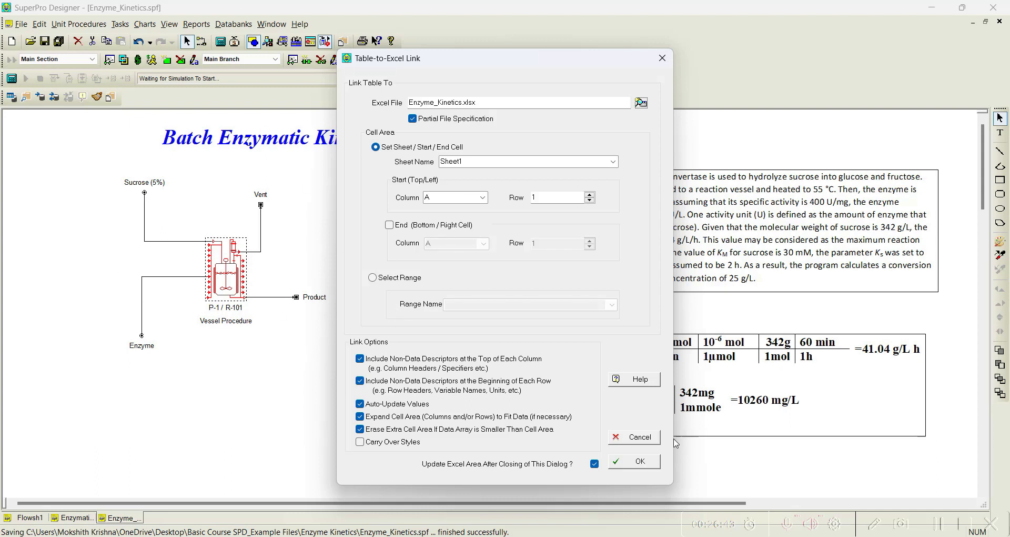
pyautogui.click(639, 462)
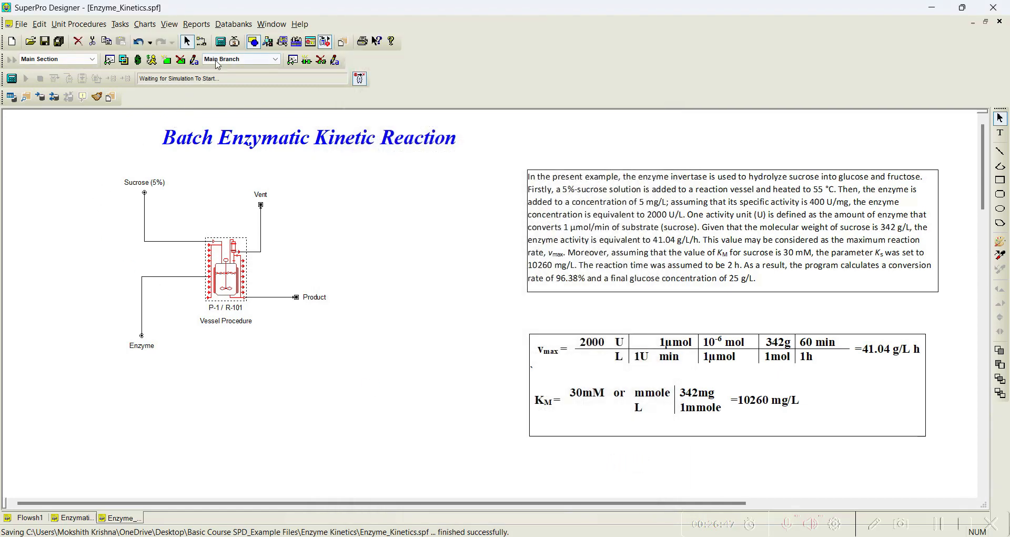
# Solve the mass and energy balances, and open Enzyme_Kinetics.xlsx from the Enzyme Kinetics folder in Excel
pyautogui.click(220, 41)
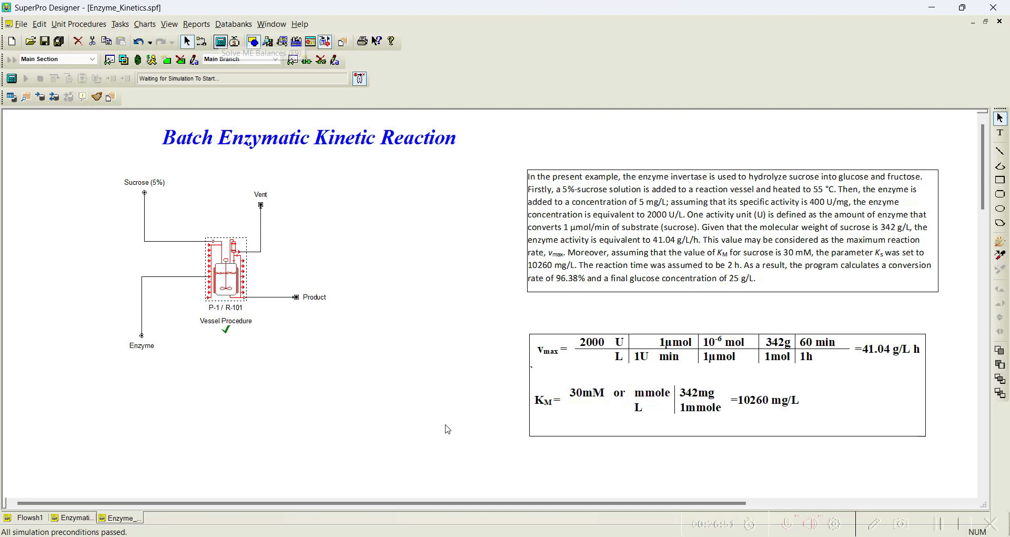
pyautogui.moveTo(530, 527)
pyautogui.click(552, 484)
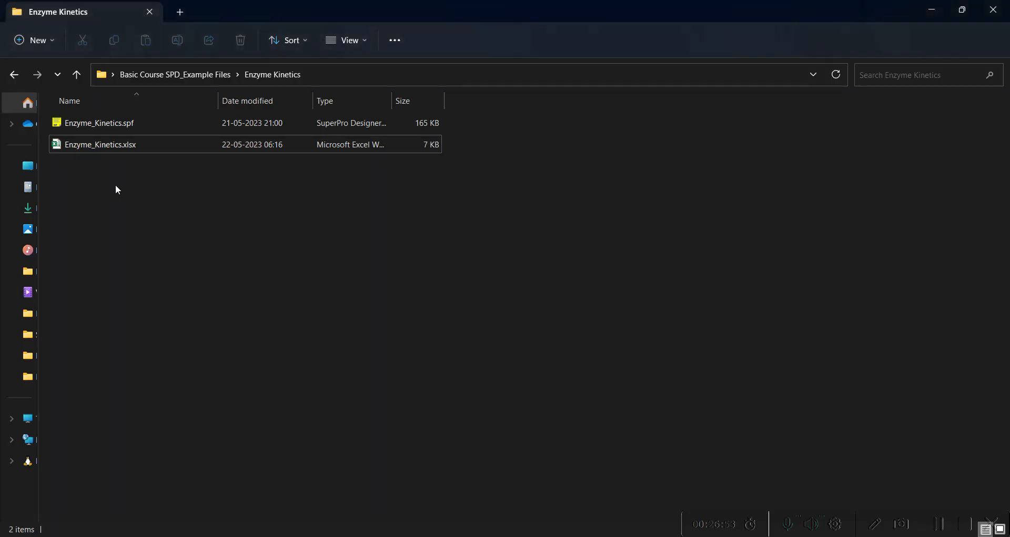
pyautogui.click(58, 147)
pyautogui.click(57, 147)
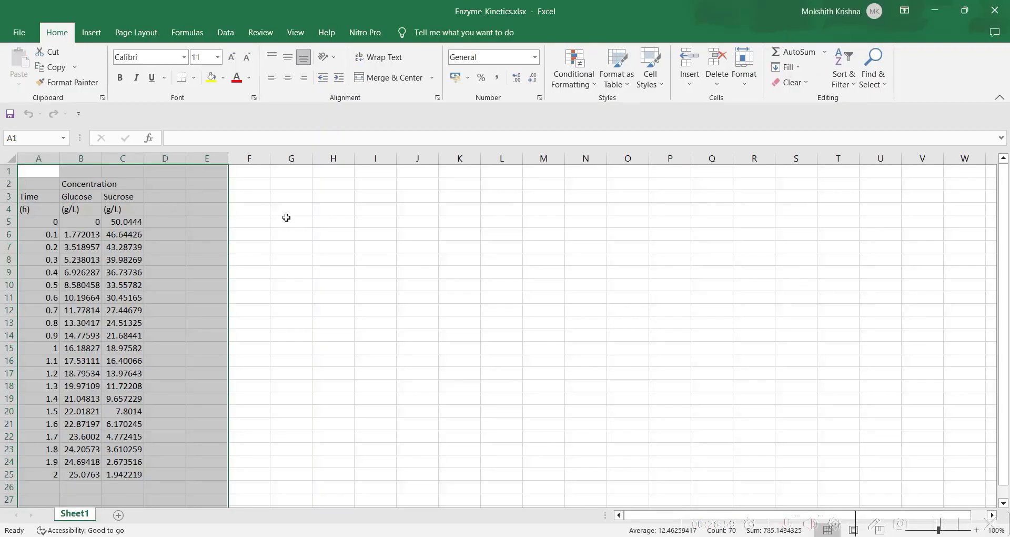
# Examine the time values in A5:A25 alongside the glucose and sucrose concentrations
pyautogui.click(288, 219)
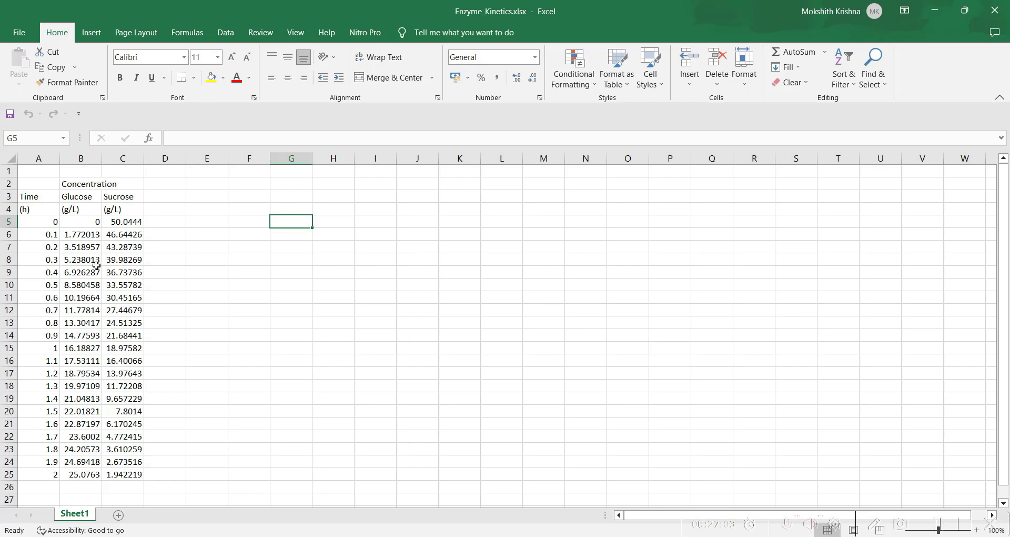
pyautogui.moveTo(47, 223); pyautogui.dragTo(55, 474)
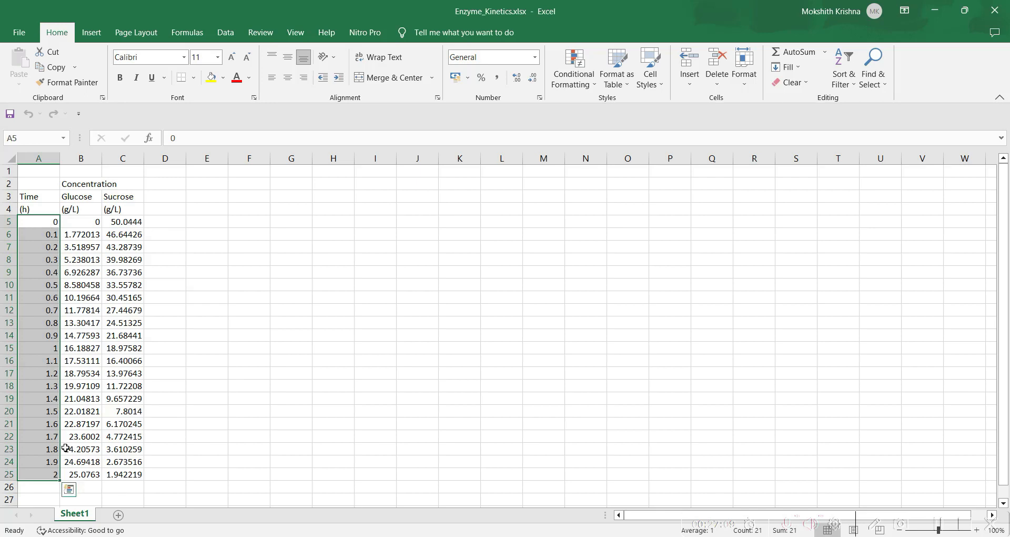
pyautogui.click(42, 472)
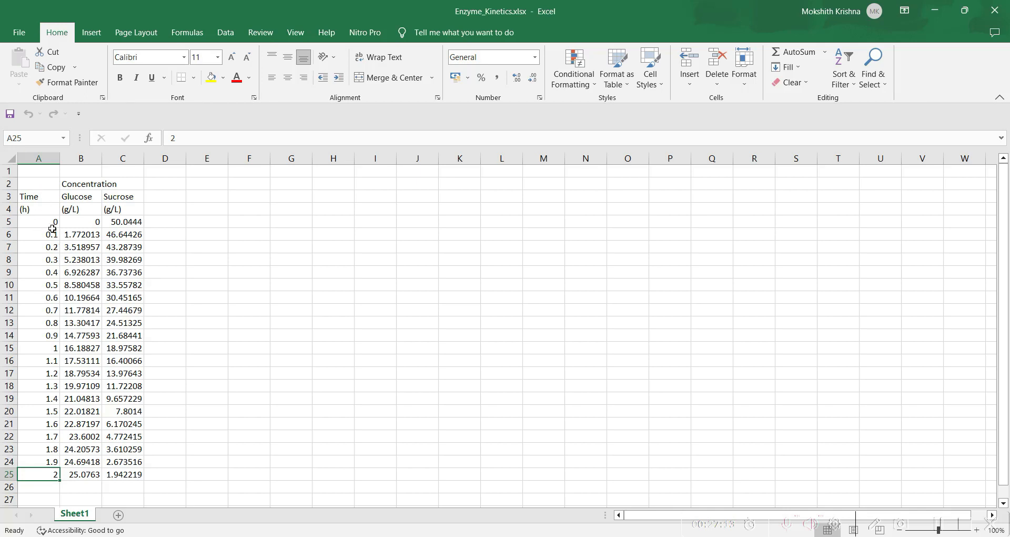
pyautogui.click(266, 246)
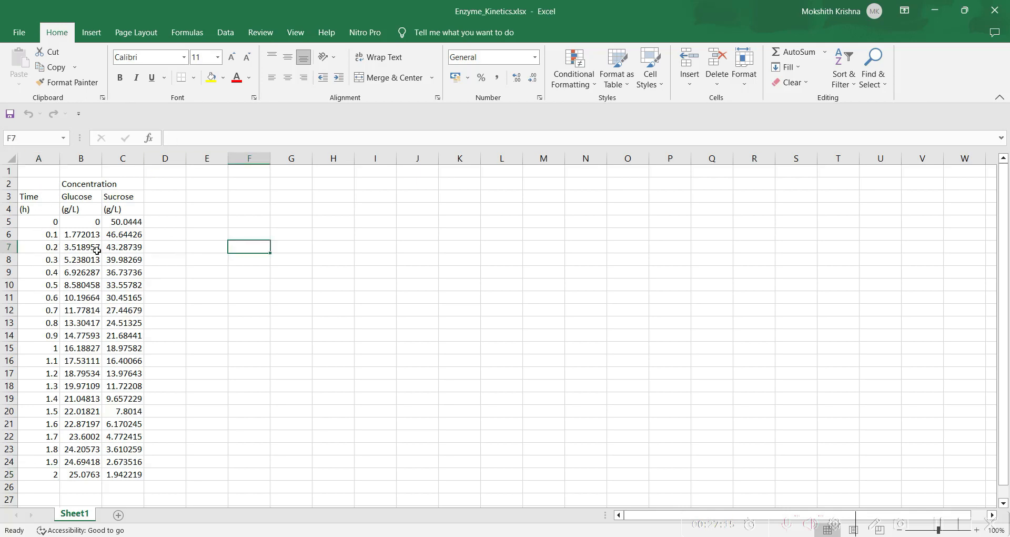
# Plot the time, glucose and sucrose data in A5:C25 as a scatter chart with smooth lines and markers
pyautogui.moveTo(37, 226); pyautogui.dragTo(122, 473)
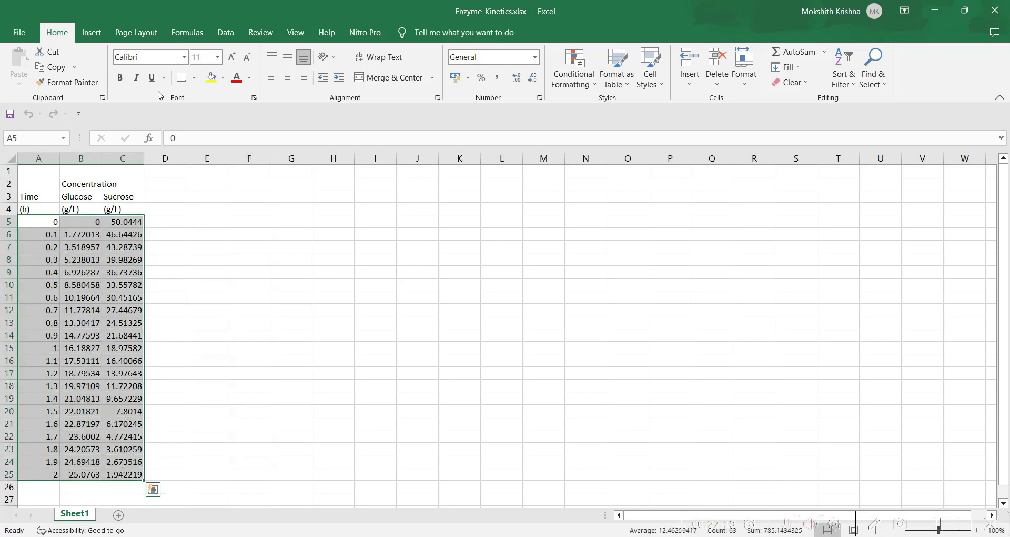
pyautogui.click(91, 32)
pyautogui.click(506, 82)
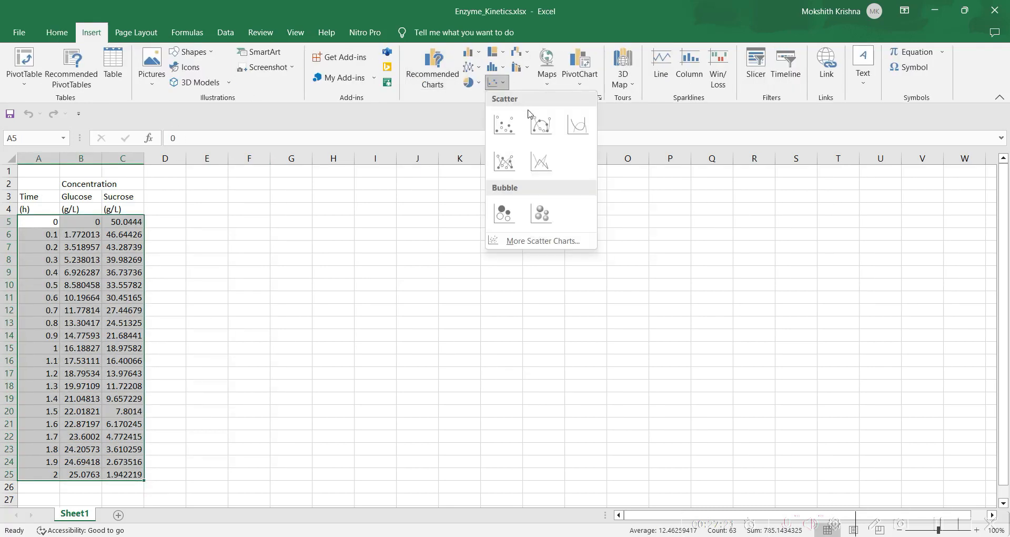
pyautogui.click(541, 126)
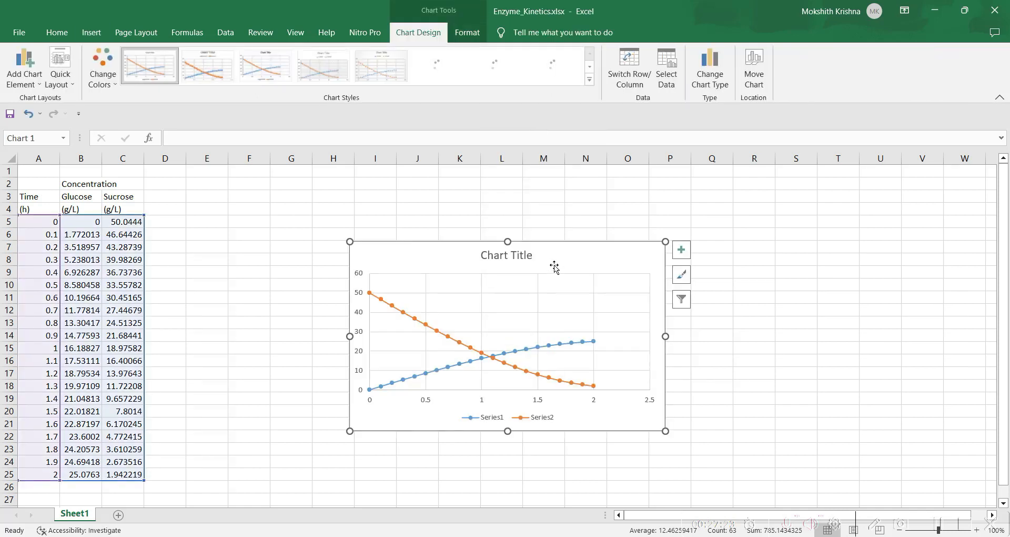
# Make the scatter chart taller, and rename its first data series Glucose
pyautogui.moveTo(350, 242); pyautogui.dragTo(357, 204)
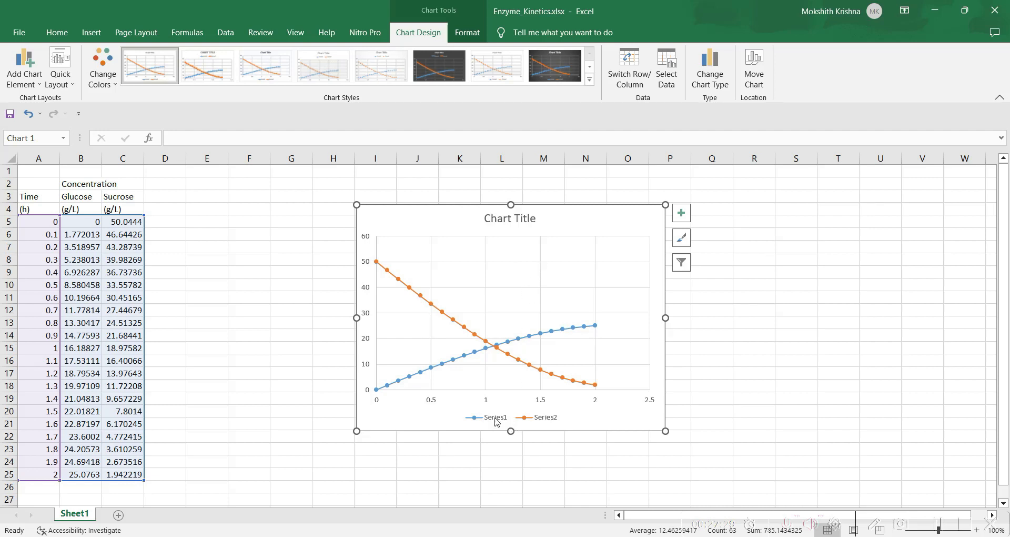
pyautogui.rightClick(564, 300)
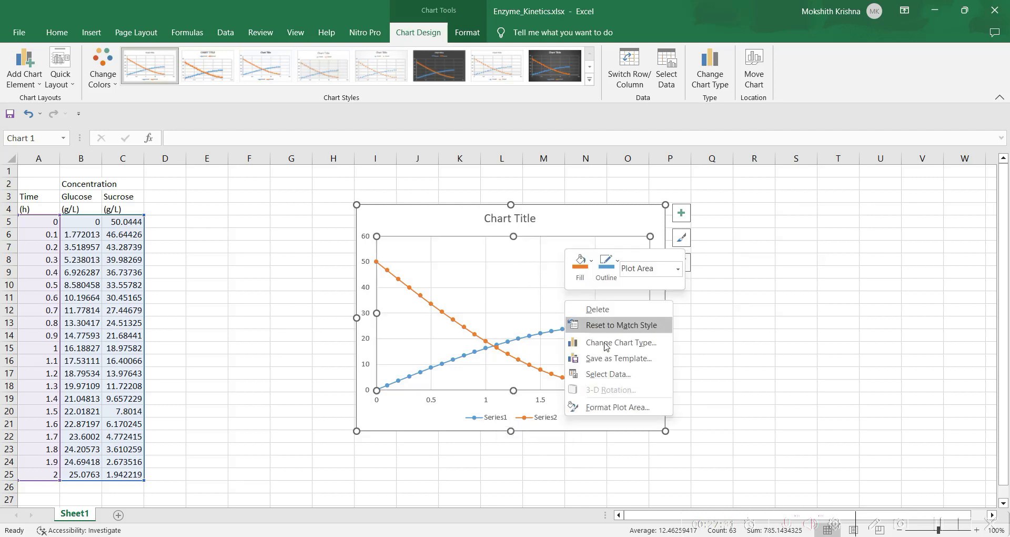
pyautogui.click(609, 374)
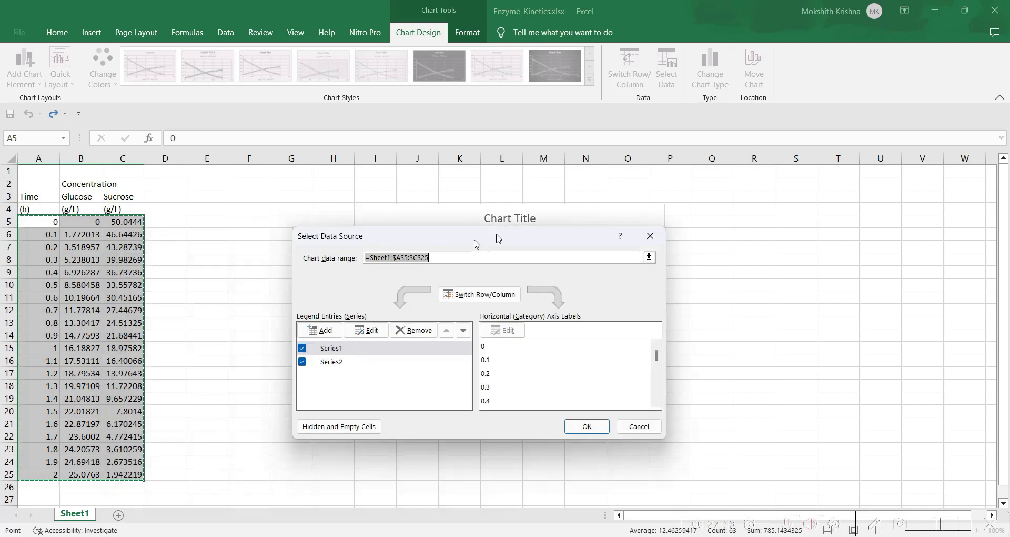
pyautogui.moveTo(475, 243); pyautogui.dragTo(600, 199)
pyautogui.click(490, 287)
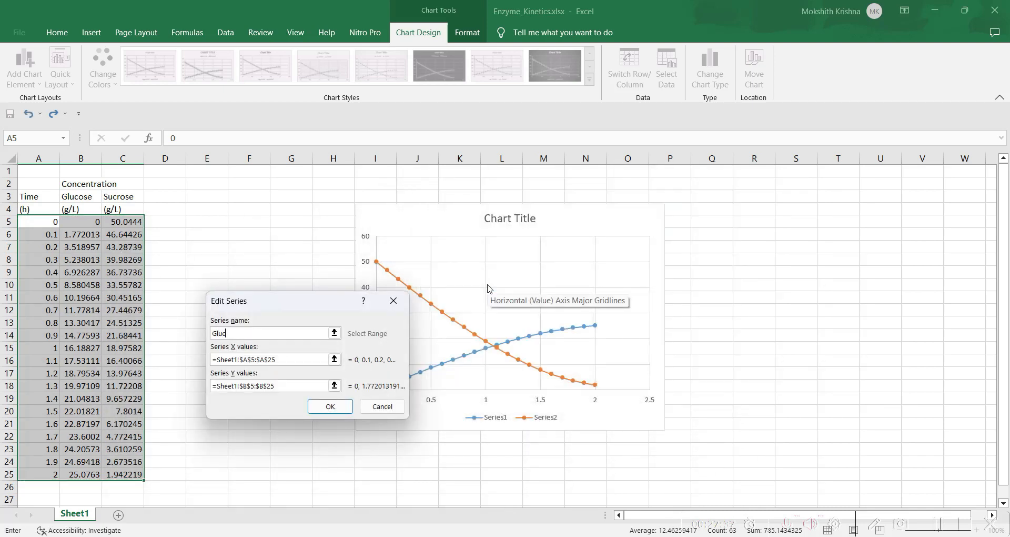
pyautogui.write('Glucose')
pyautogui.click(331, 406)
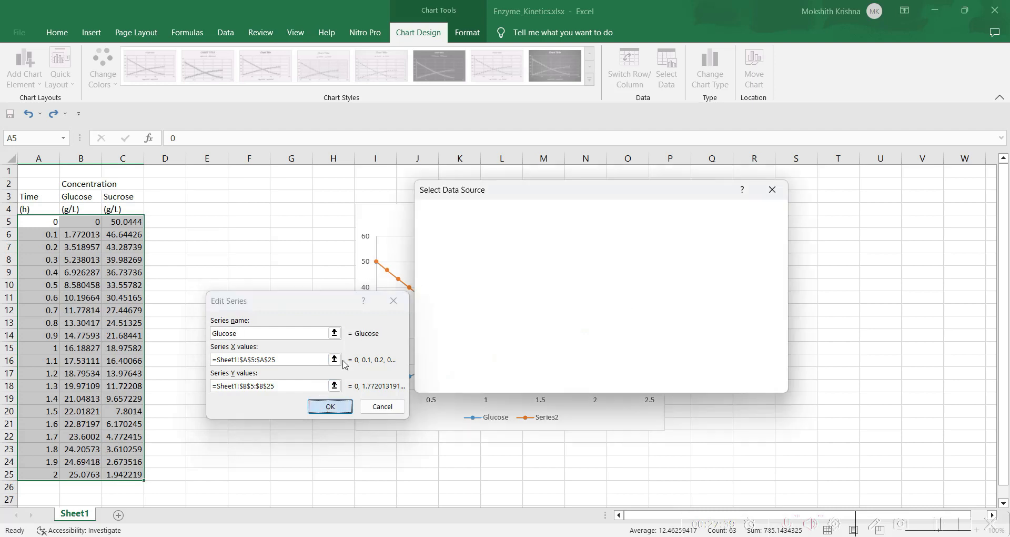
# Rename the chart's second data series Sucrose and apply the data source changes
pyautogui.click(463, 315)
pyautogui.click(490, 284)
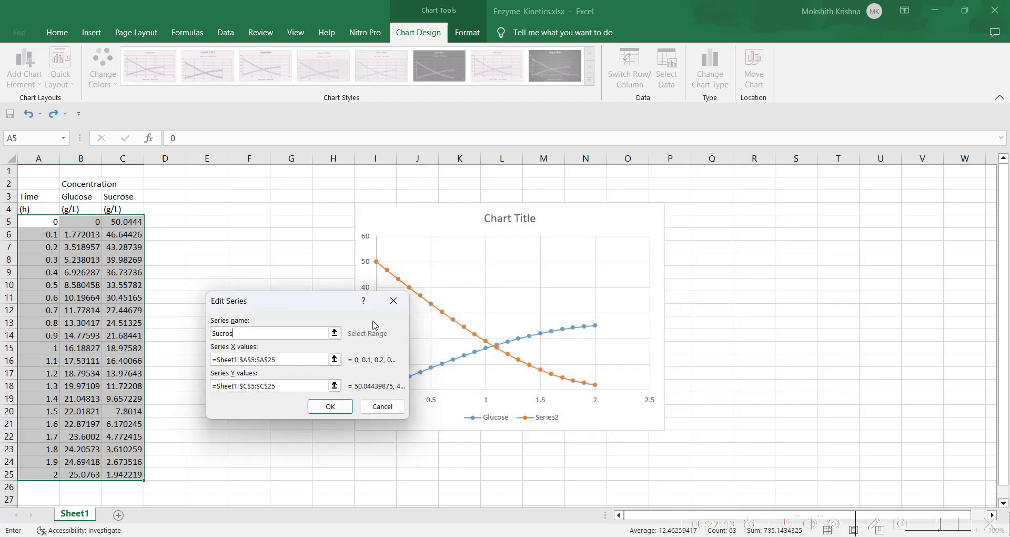
pyautogui.click(331, 407)
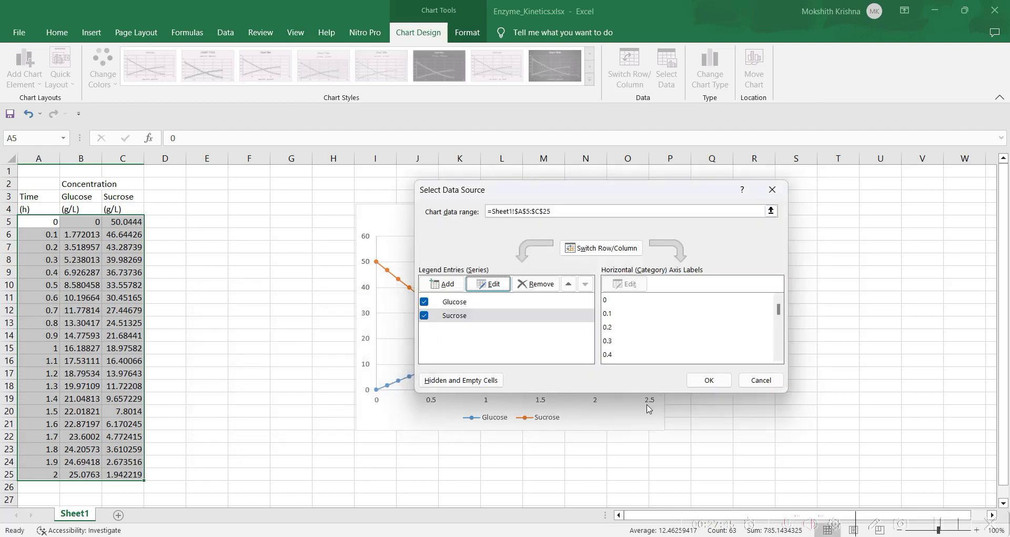
pyautogui.click(707, 381)
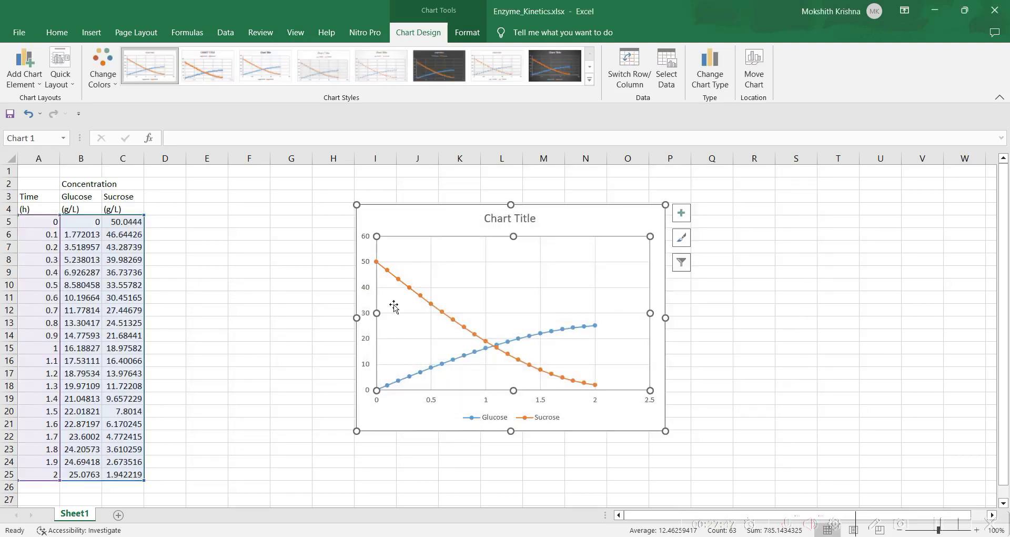
# Add a primary horizontal axis title to the chart reading "Time, h"
pyautogui.click(450, 219)
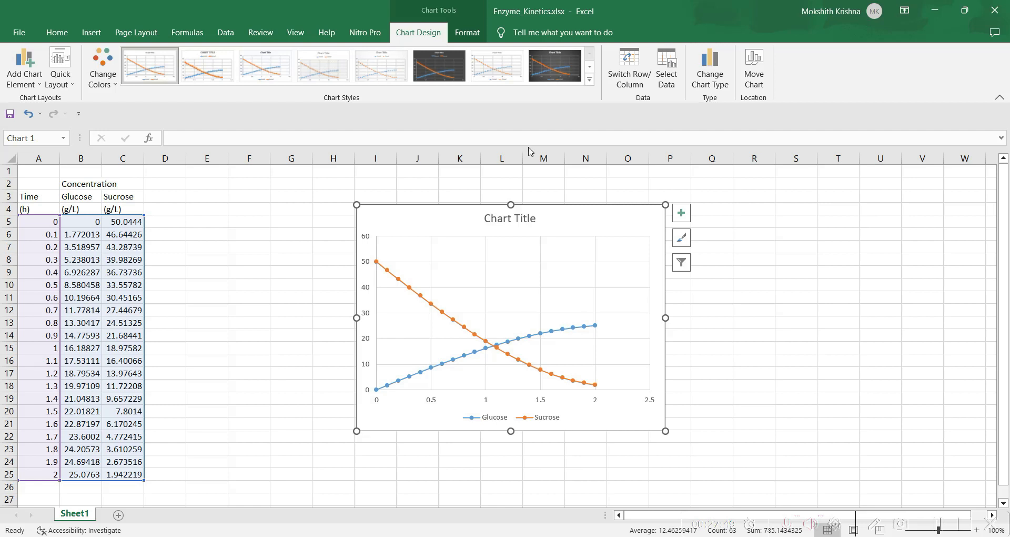
pyautogui.click(467, 32)
pyautogui.click(421, 33)
pyautogui.click(25, 66)
pyautogui.moveTo(47, 115)
pyautogui.click(110, 120)
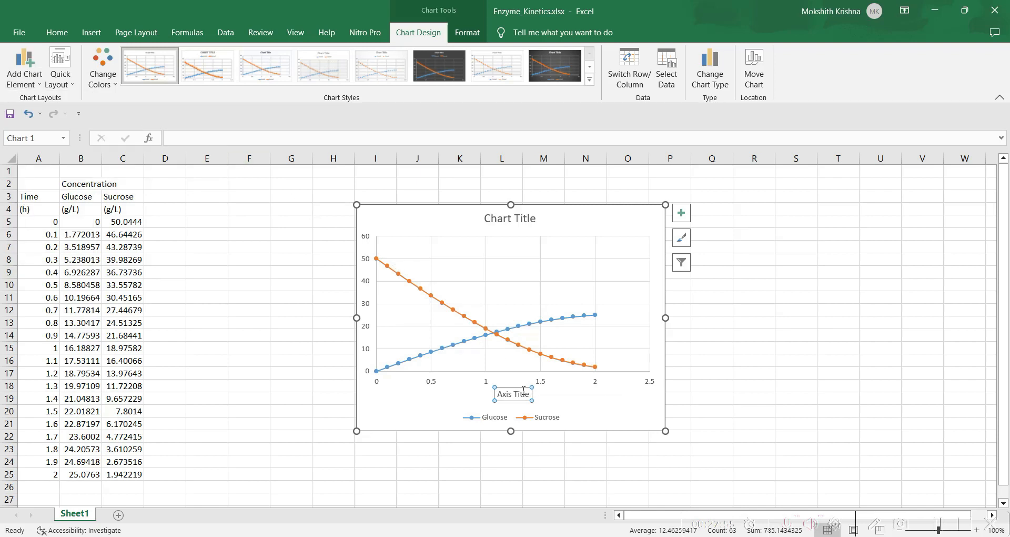
pyautogui.write('Time')
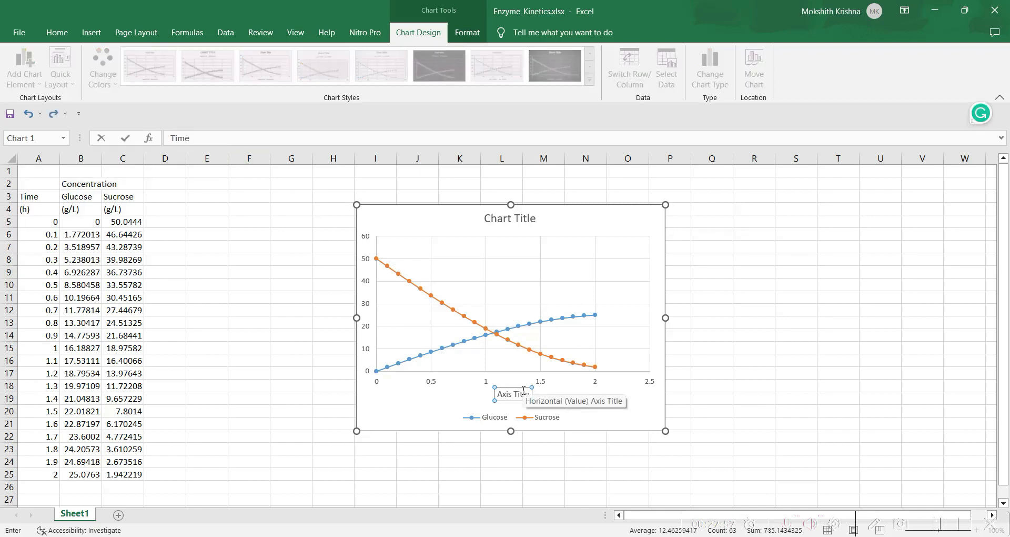
pyautogui.write(', h')
pyautogui.press('Return')
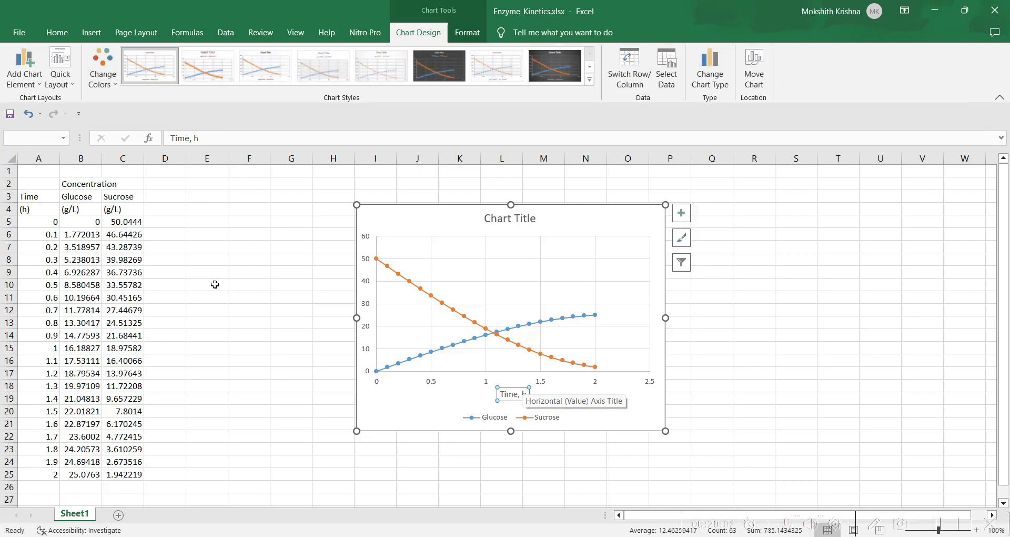
# Add a primary vertical axis title reading "Concentration, g/L" and move it slightly away from the axis numbers
pyautogui.click(36, 86)
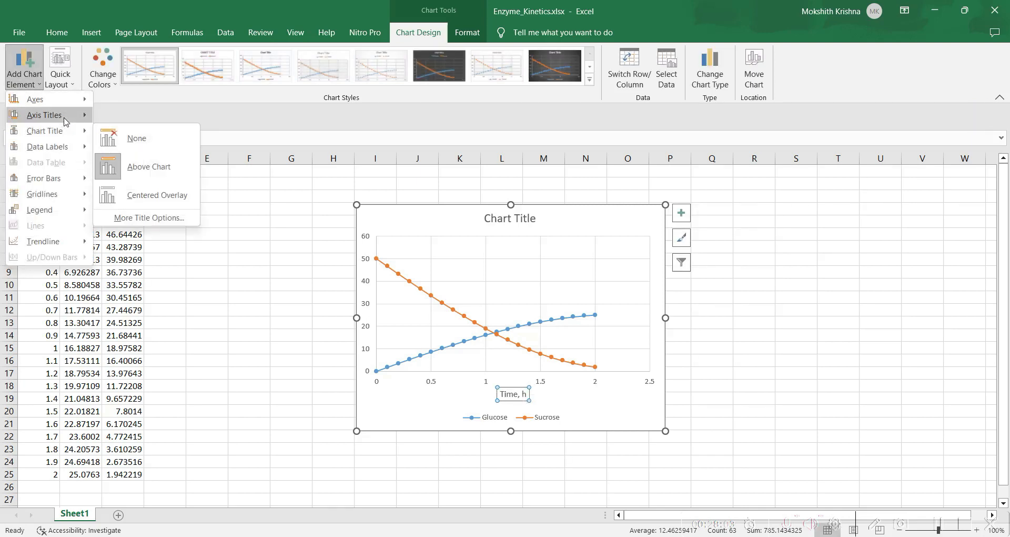
pyautogui.moveTo(53, 115)
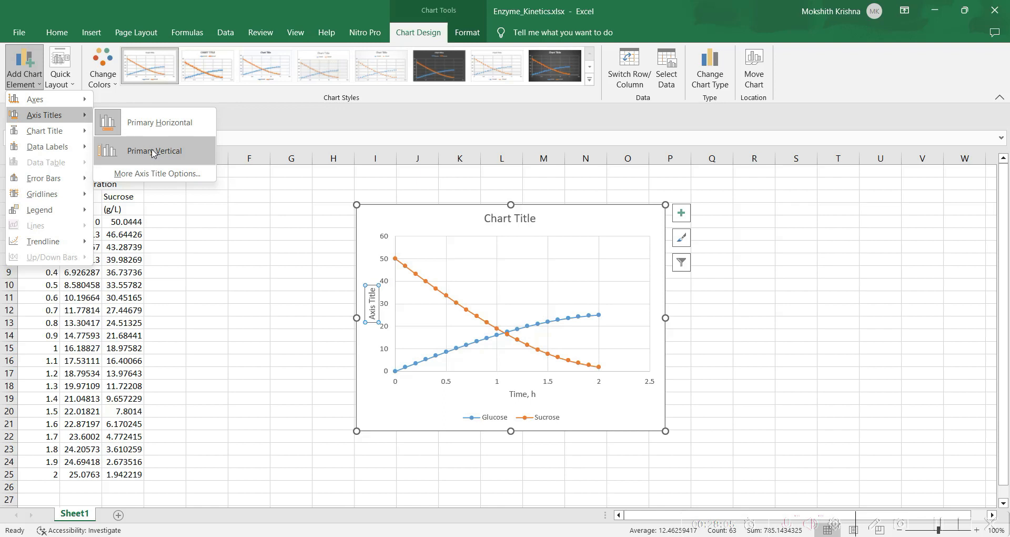
pyautogui.click(153, 151)
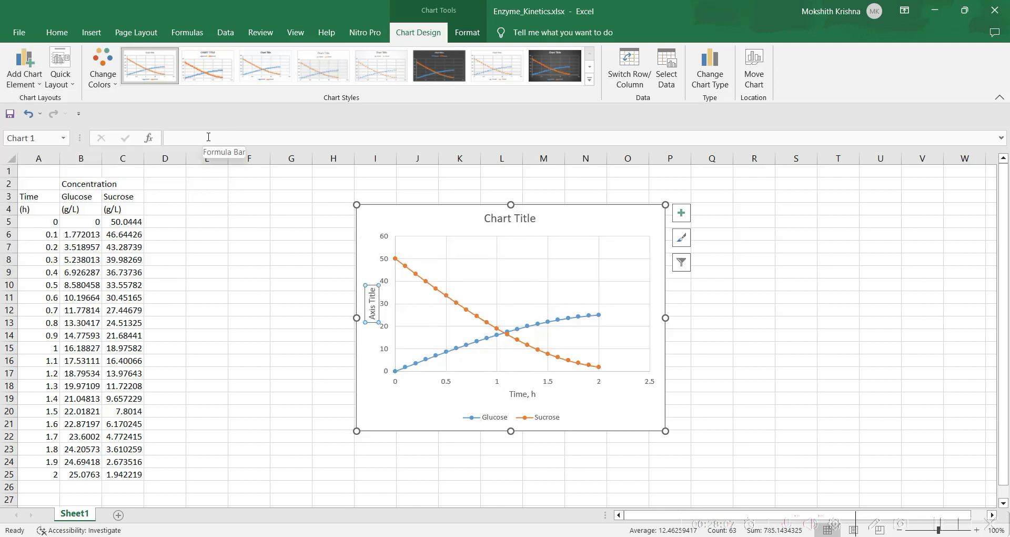
pyautogui.write('Conce')
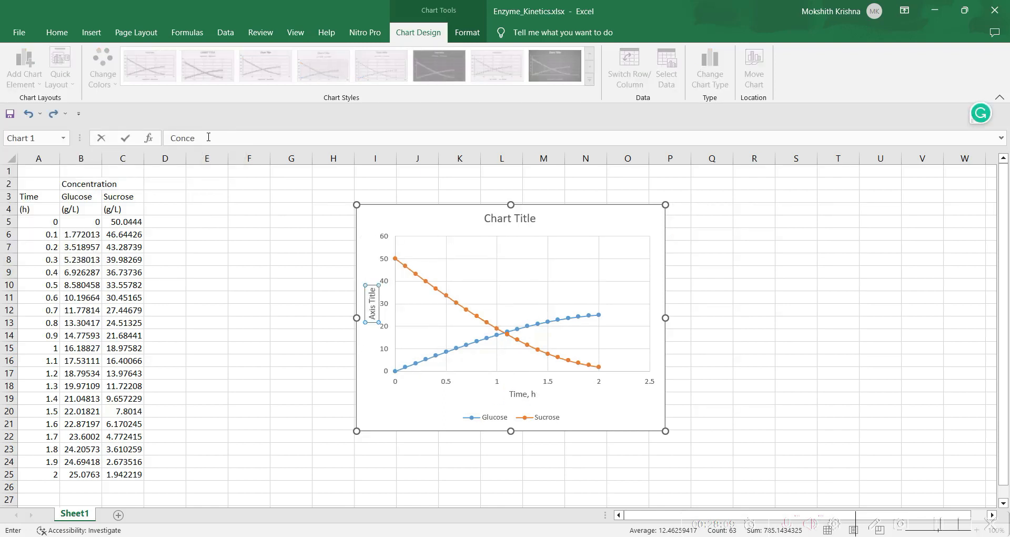
pyautogui.write('ntration, g/L')
pyautogui.press('Return')
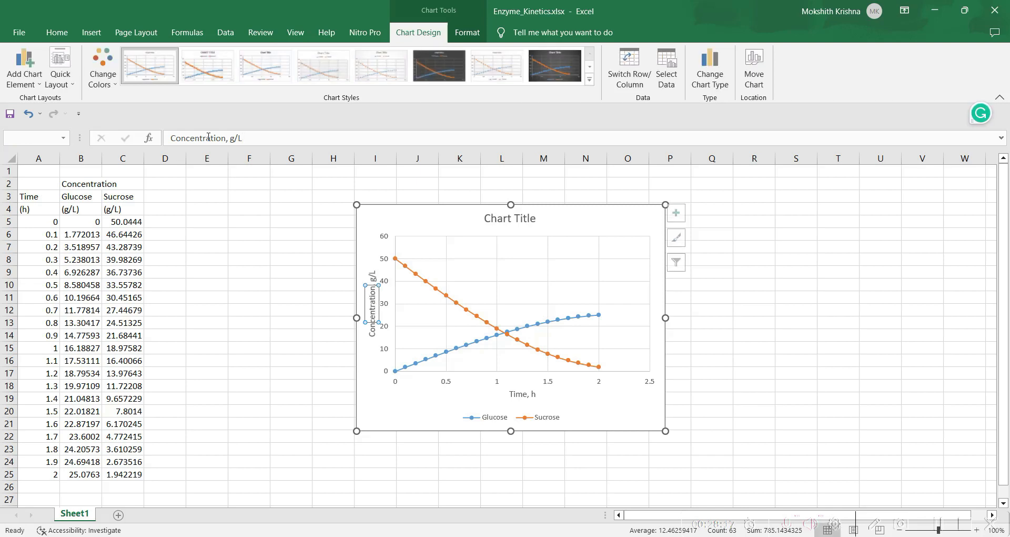
pyautogui.moveTo(378, 297); pyautogui.dragTo(372, 297)
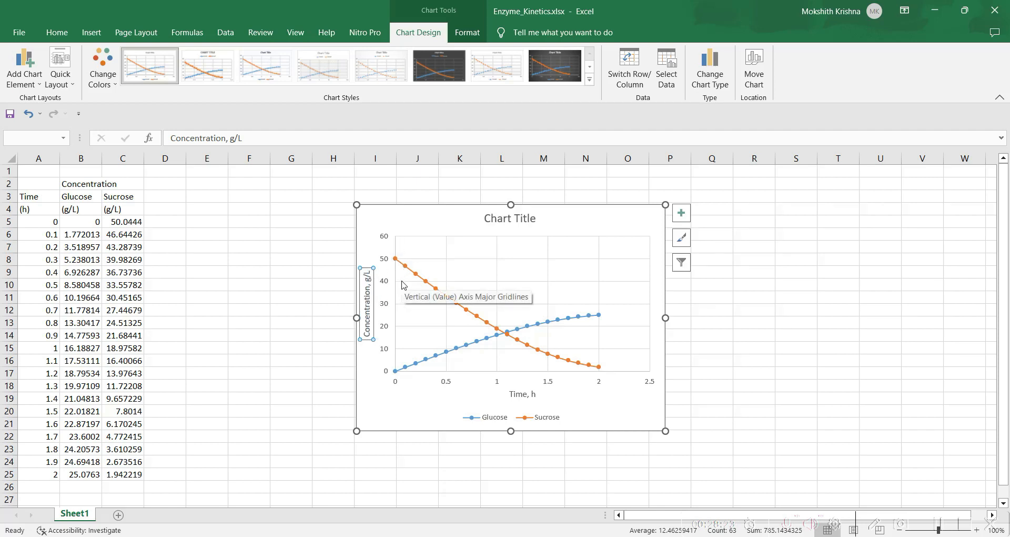
pyautogui.click(638, 216)
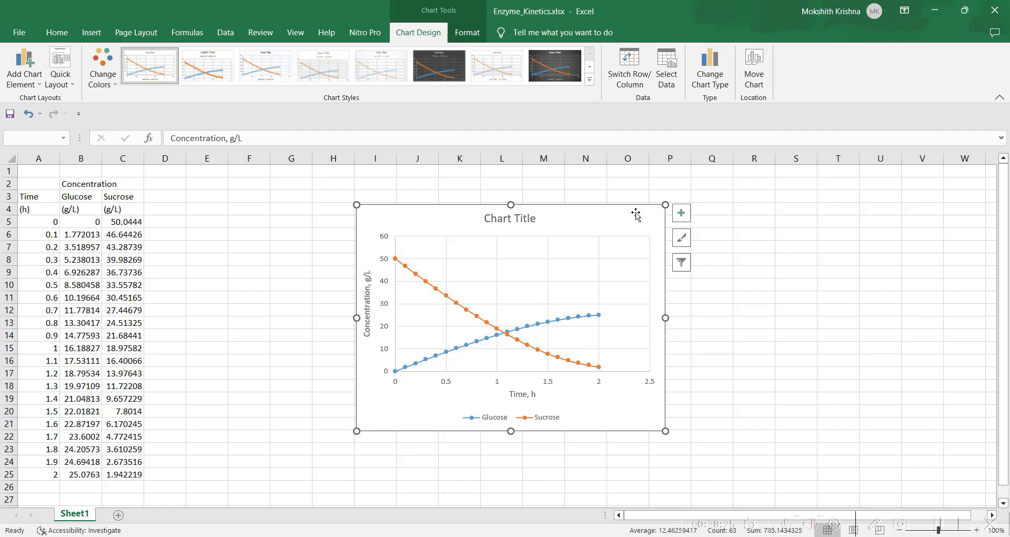
pyautogui.click(772, 221)
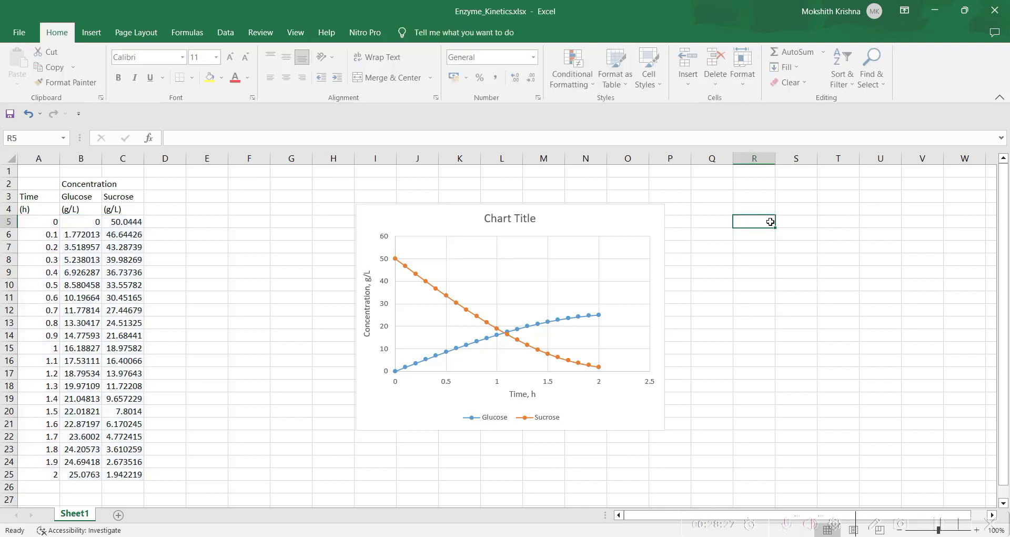
# Change the chart title to "Enzyme Reaction"
pyautogui.click(517, 220)
pyautogui.click(517, 220)
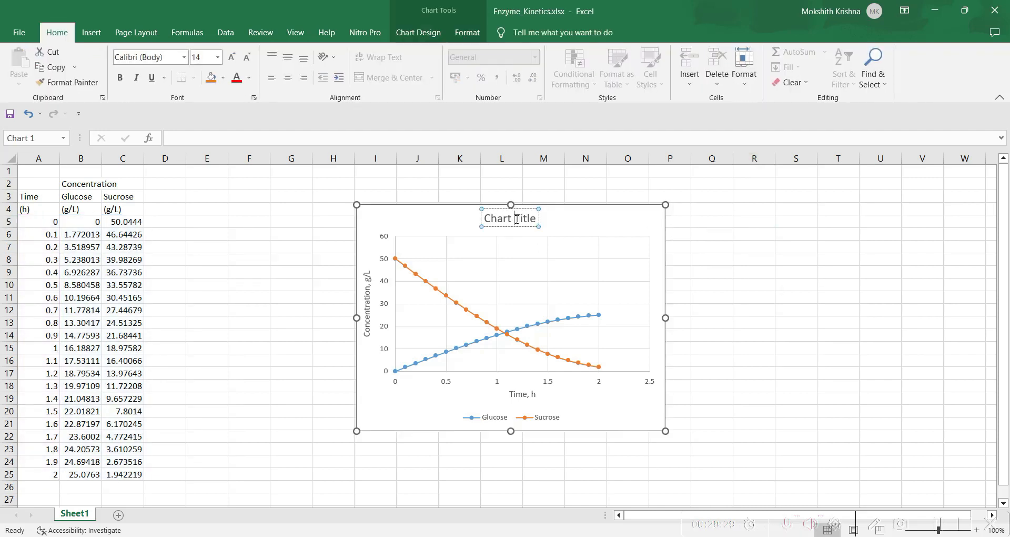
pyautogui.tripleClick(517, 219)
pyautogui.write('En')
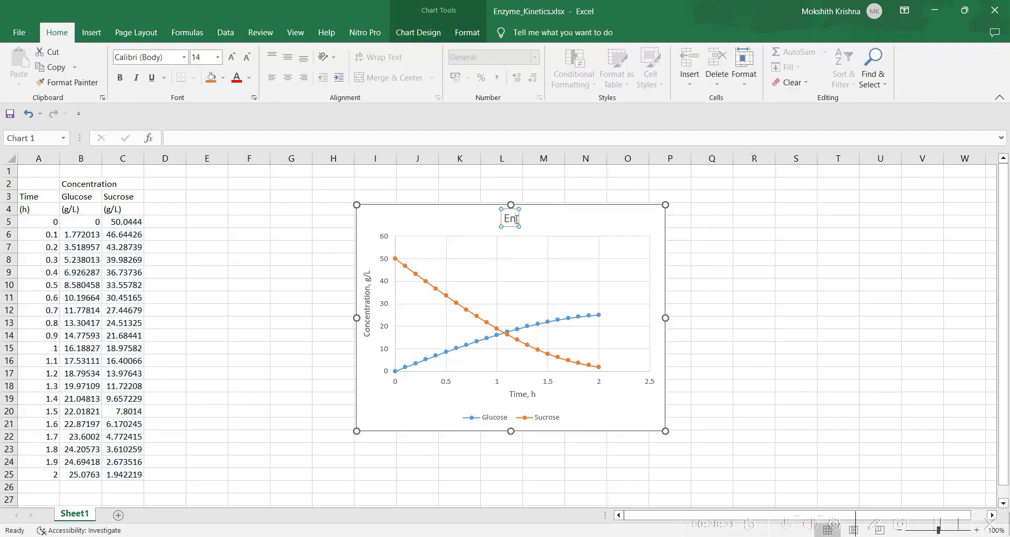
pyautogui.write('zyme Reaction')
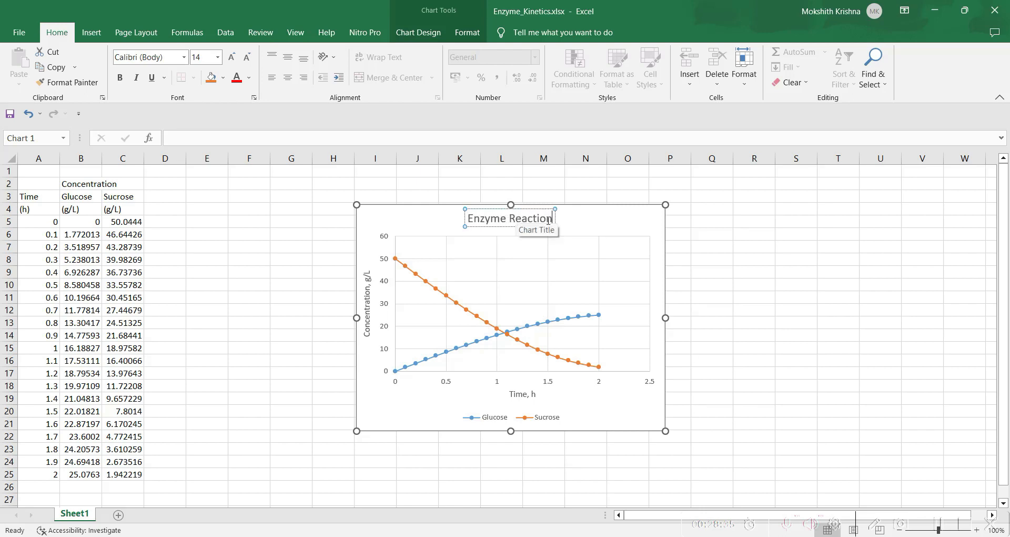
pyautogui.click(743, 259)
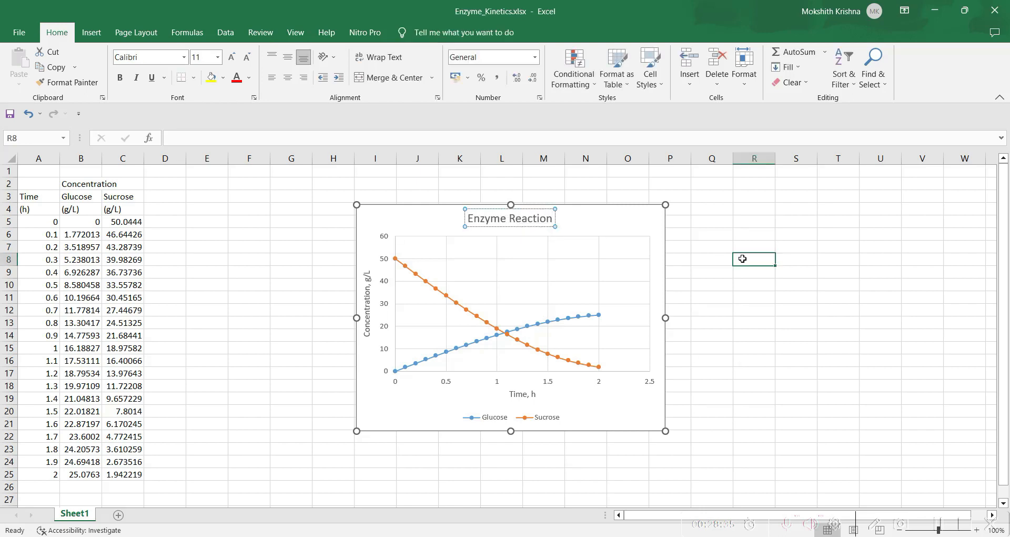
# Copy the finished chart, switch to SuperPro Designer, and paste it into the Enzyme_Kinetics flowsheet as a linked Microsoft Excel Chart
pyautogui.click(616, 215)
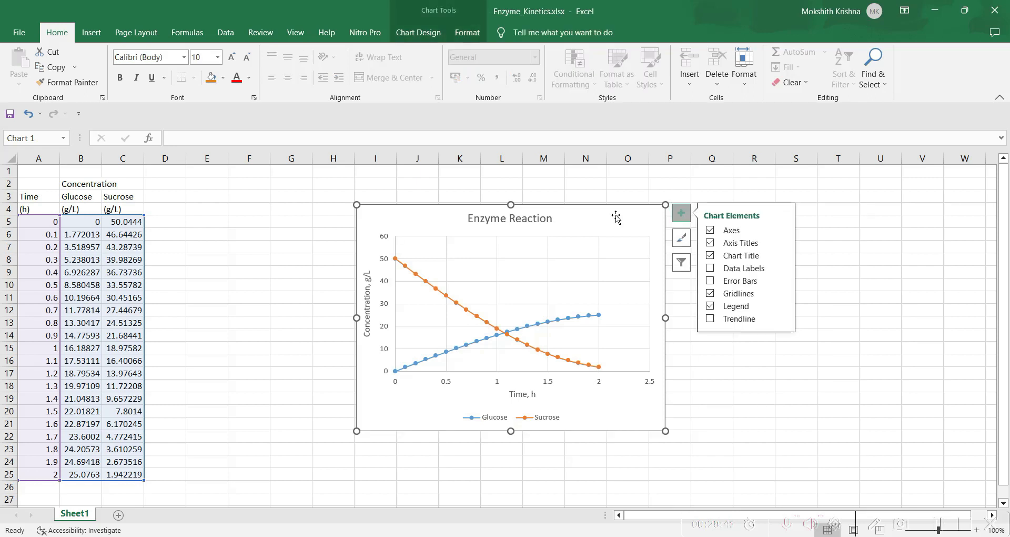
pyautogui.rightClick(616, 218)
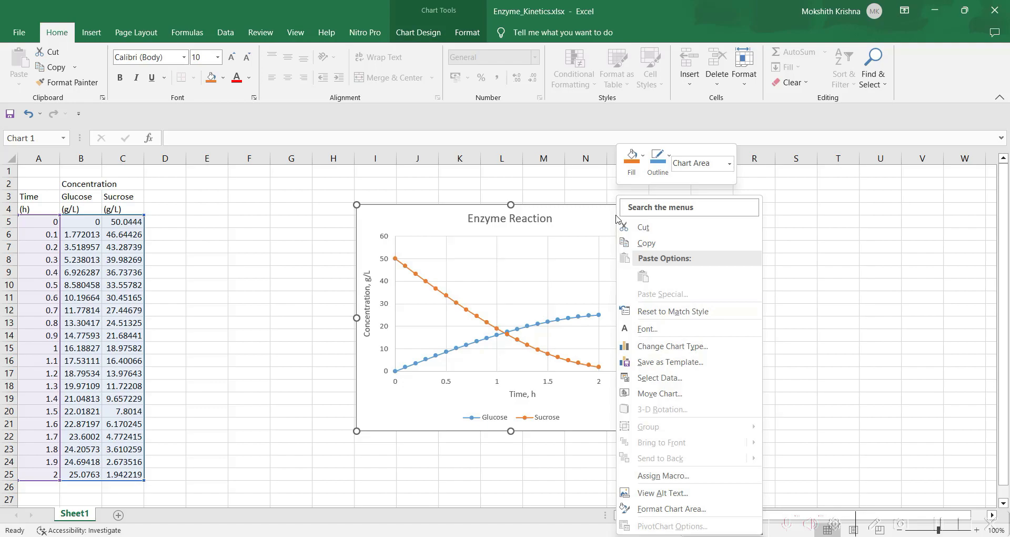
pyautogui.click(655, 248)
pyautogui.click(545, 535)
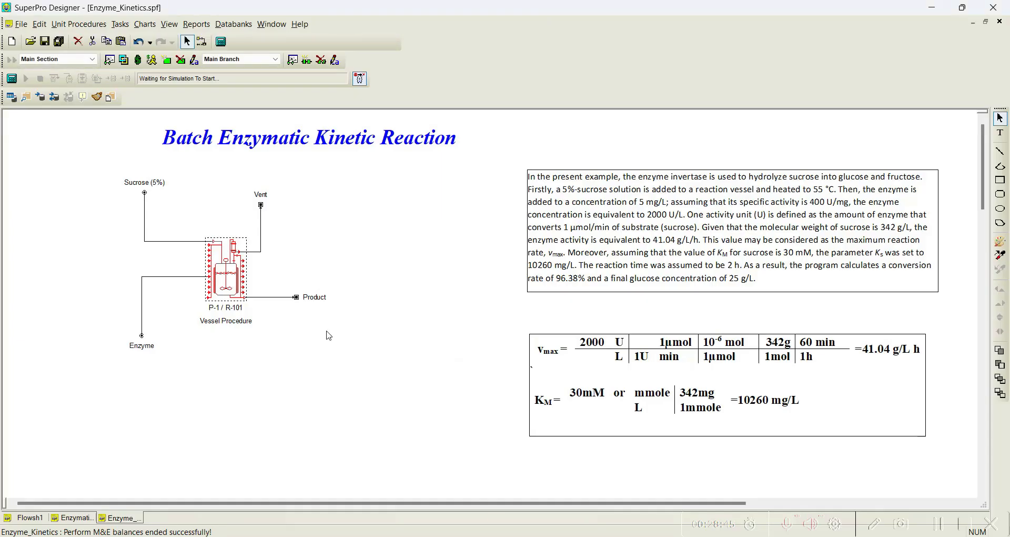
pyautogui.click(38, 24)
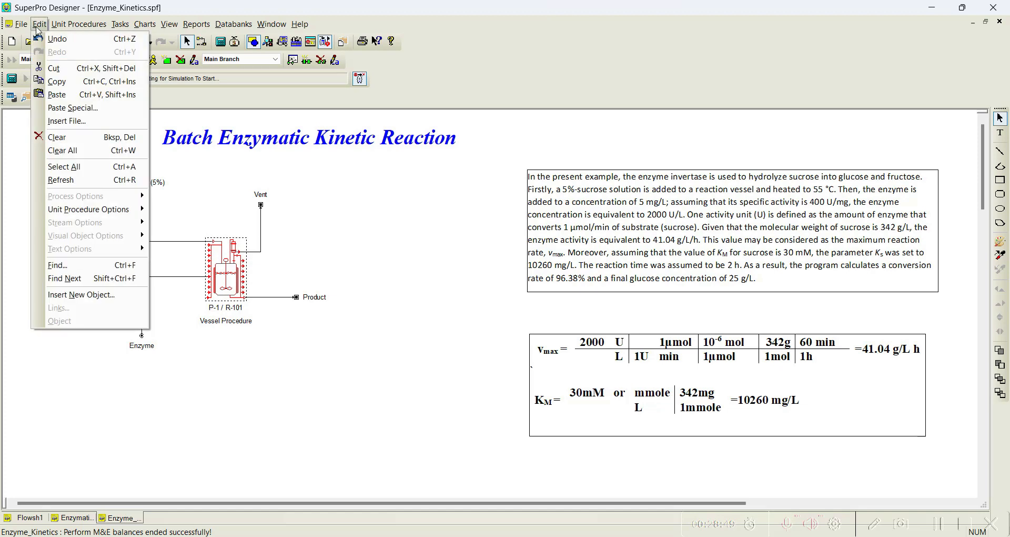
pyautogui.click(73, 107)
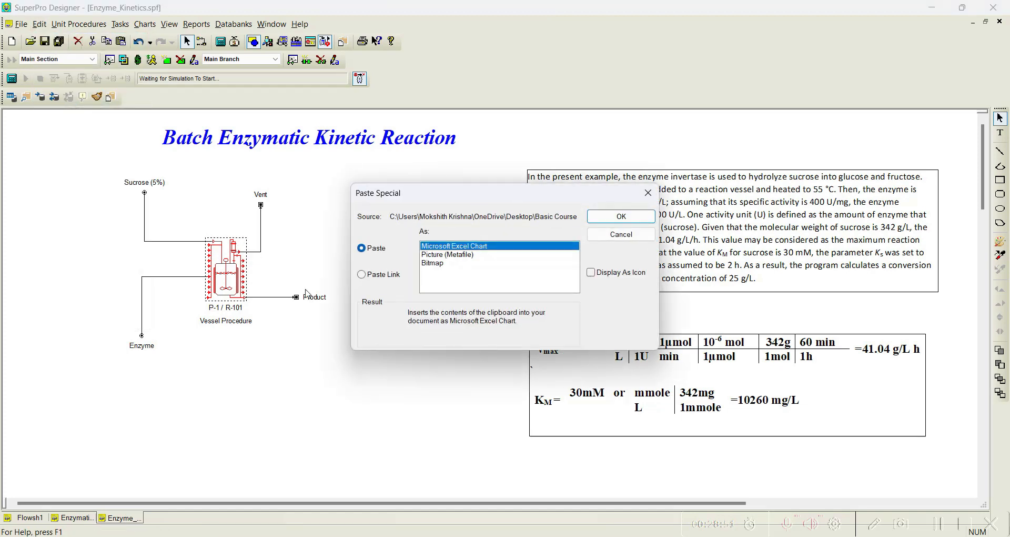
pyautogui.click(378, 274)
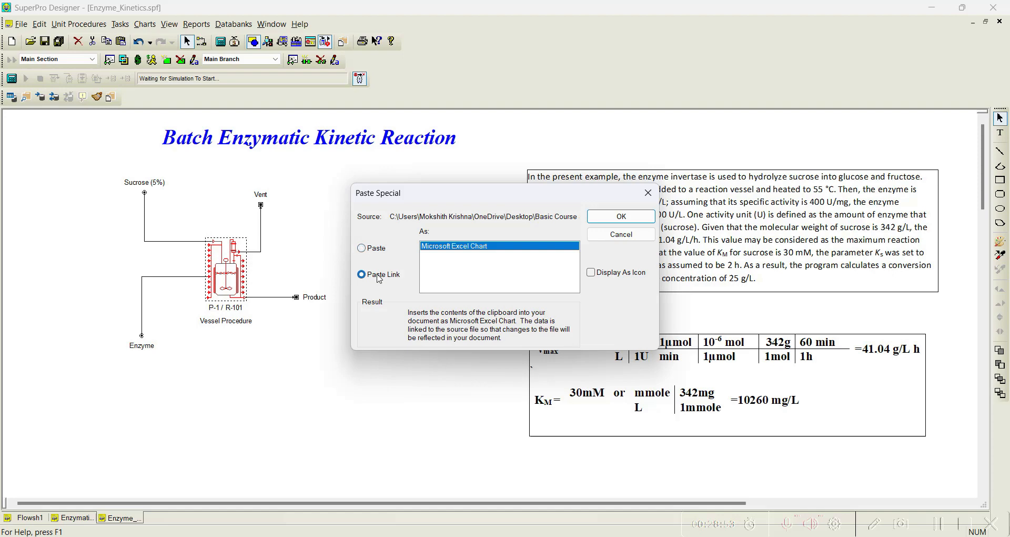